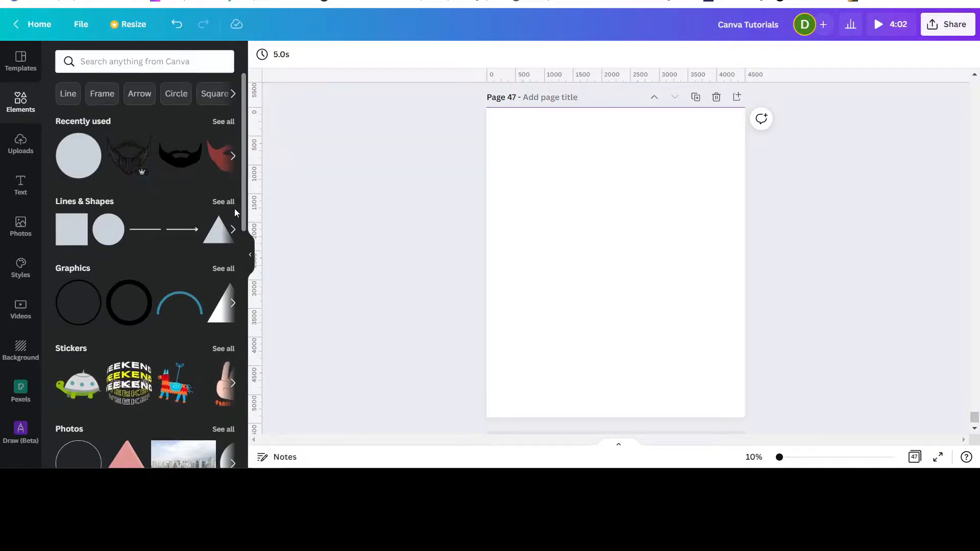
Search the elements library for "circle" and place the solid white circle on page 47
click(220, 203)
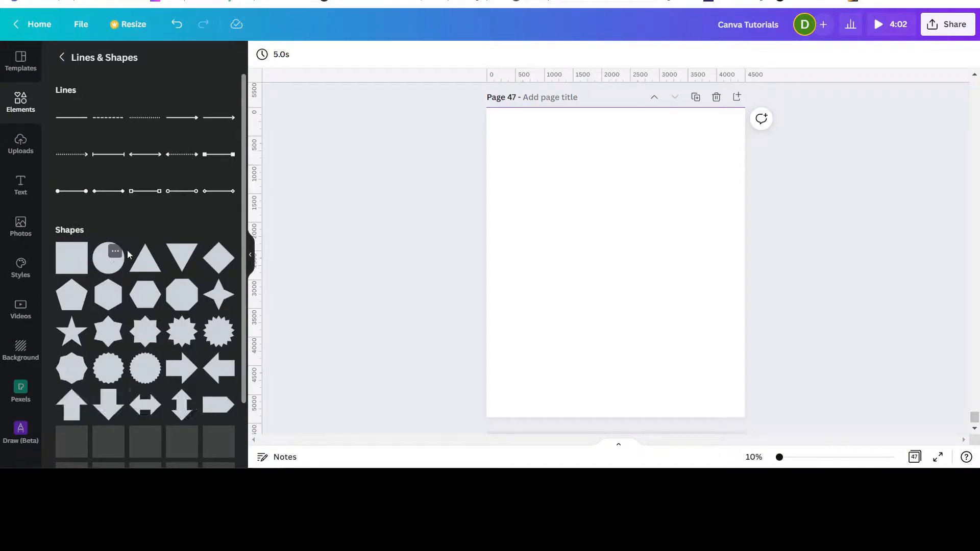
click(20, 102)
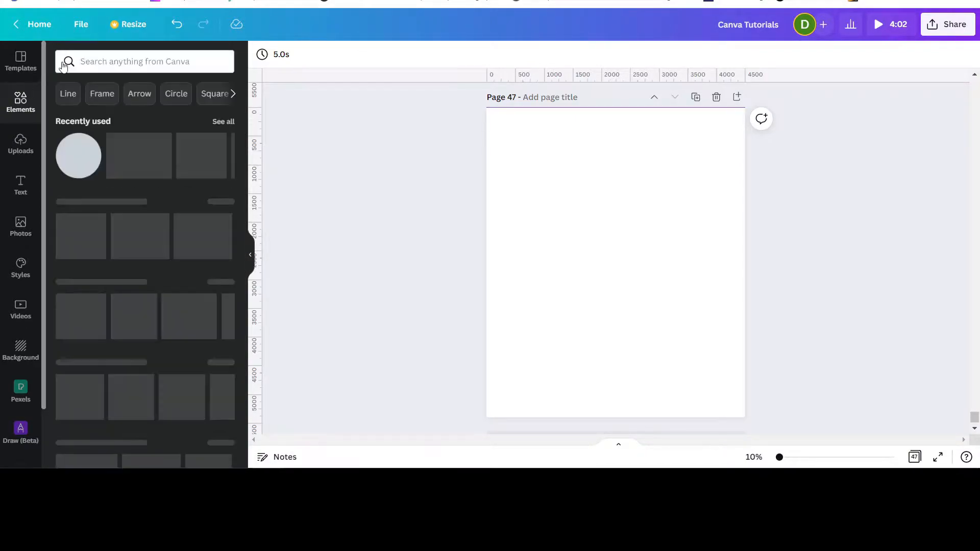
click(105, 60)
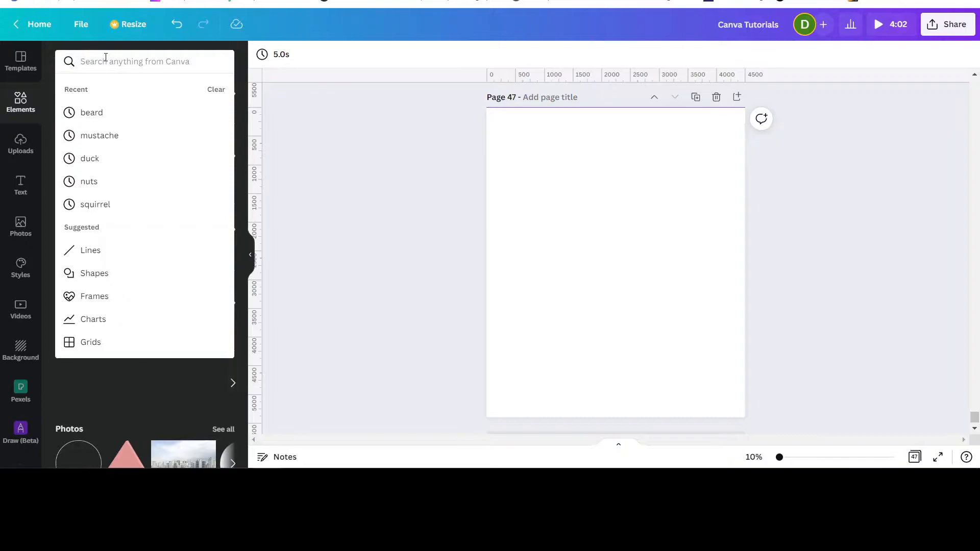
text(circle)
key(Return)
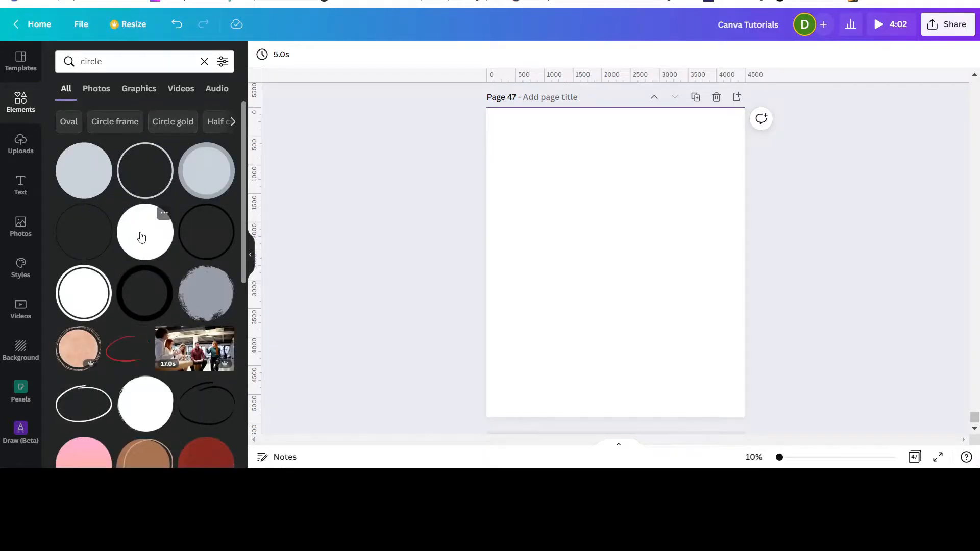
drag(136, 238, 571, 248)
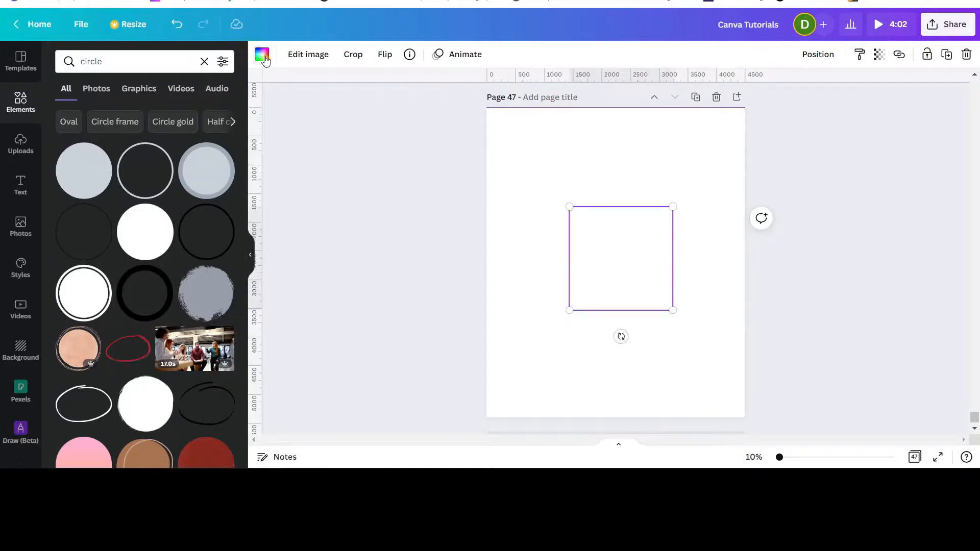
Recolor the circle black and enlarge it to nearly the full page width, centered on the page
click(262, 55)
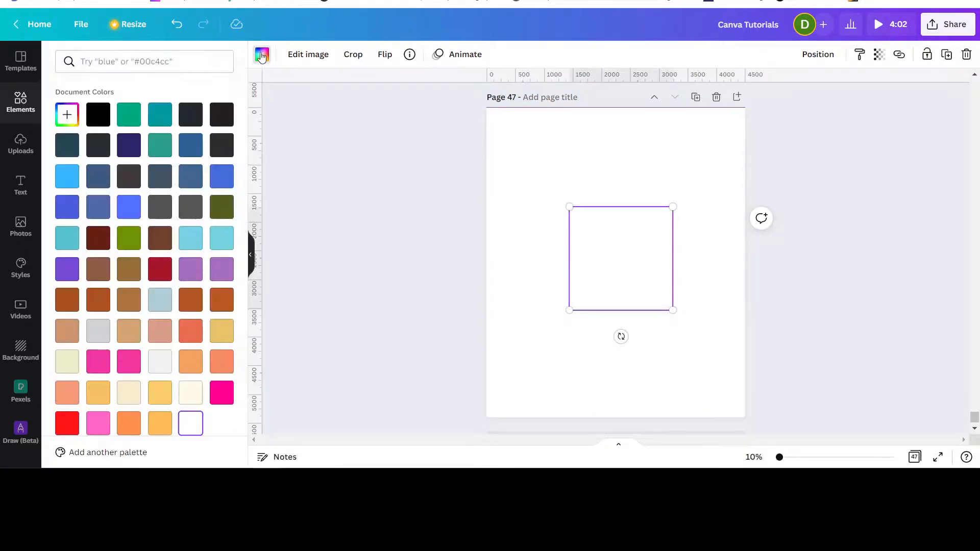
click(97, 114)
drag(636, 248, 618, 196)
drag(550, 154, 516, 120)
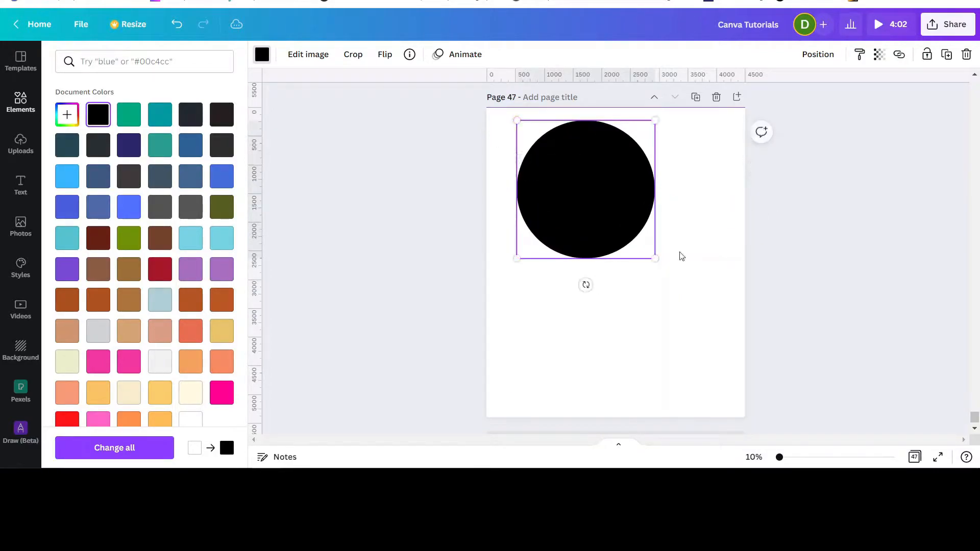
drag(656, 259, 650, 280)
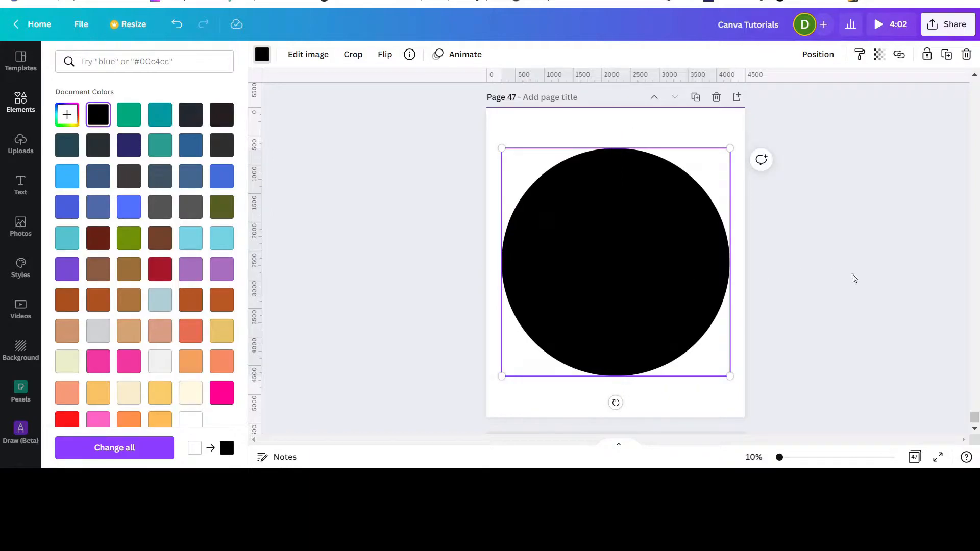
Duplicate the black circle four times to get five identical circles, centering the first copy over the original
scroll(886, 275, up, 5)
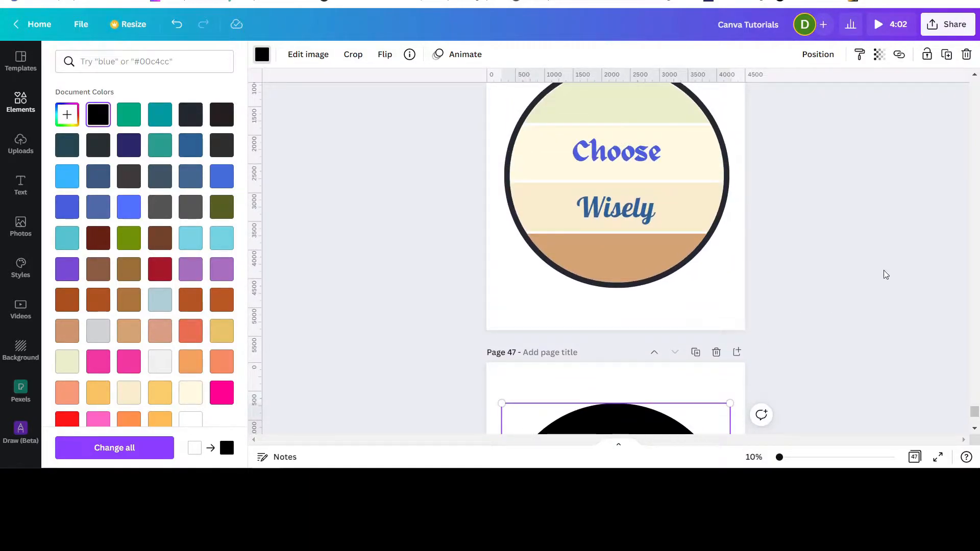
scroll(785, 265, down, 3)
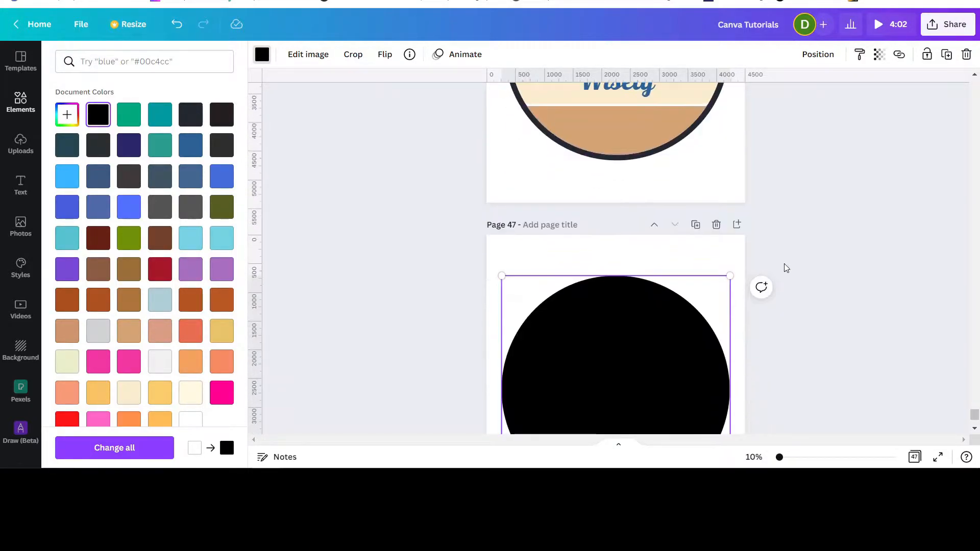
scroll(784, 263, down, 3)
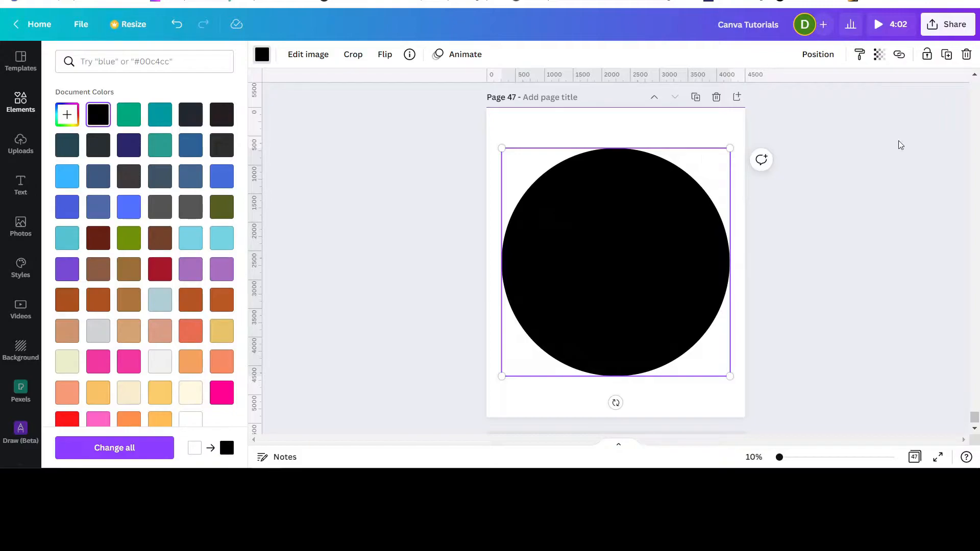
click(947, 55)
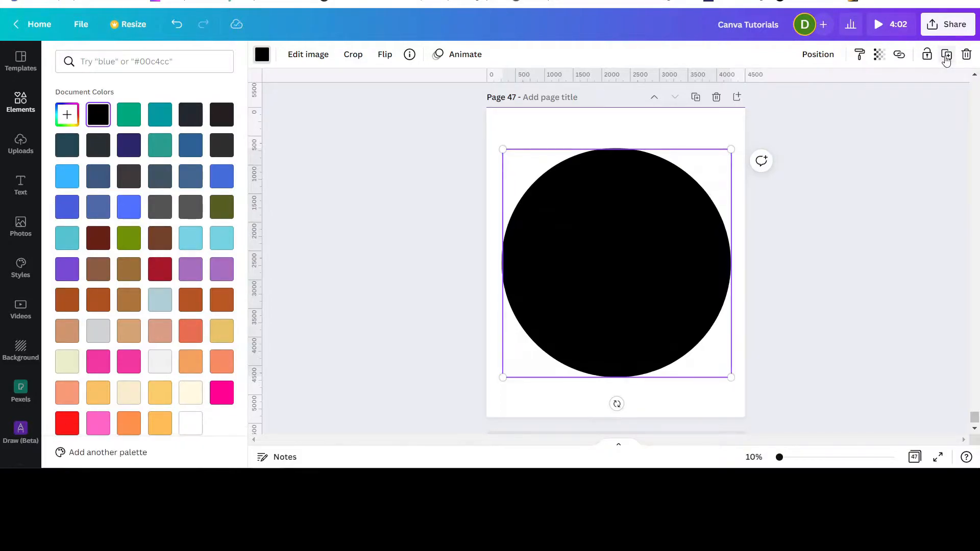
mouse_move(643, 239)
mouse_down()
mouse_move(643, 269)
mouse_move(643, 233)
mouse_up()
click(947, 55)
click(947, 55)
click(947, 55)
Move the four circle copies down and out toward the lower corners of the page, leaving one circle centered
drag(606, 275, 505, 394)
drag(534, 320, 514, 388)
drag(617, 262, 604, 394)
drag(670, 291, 772, 293)
drag(642, 210, 516, 280)
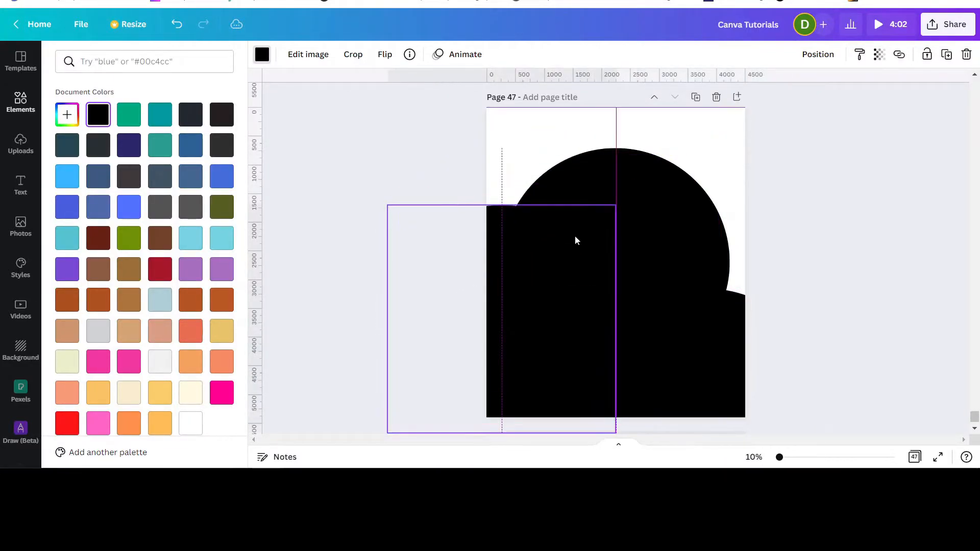
Move the centered circle near the page's upper edge and crop it to a thin slice of its top
drag(644, 170, 644, 143)
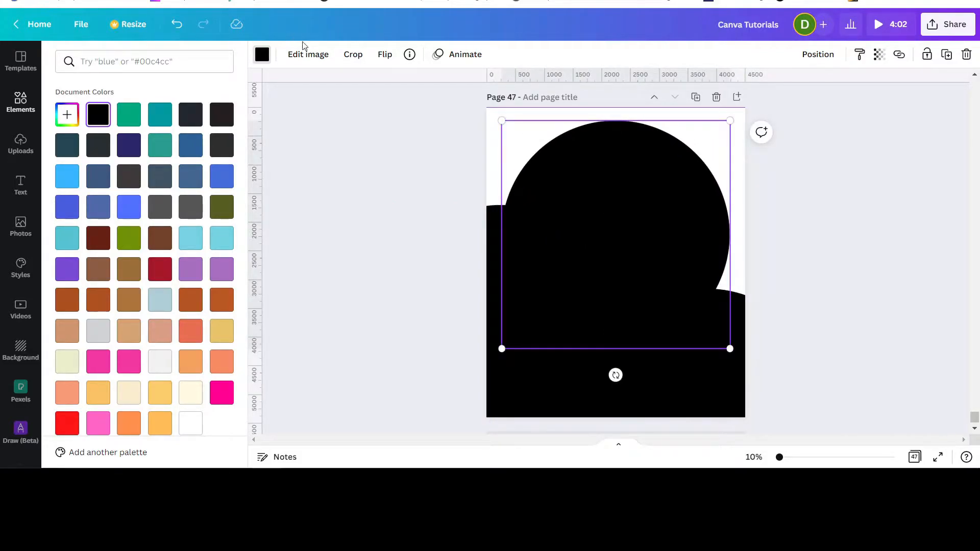
click(353, 54)
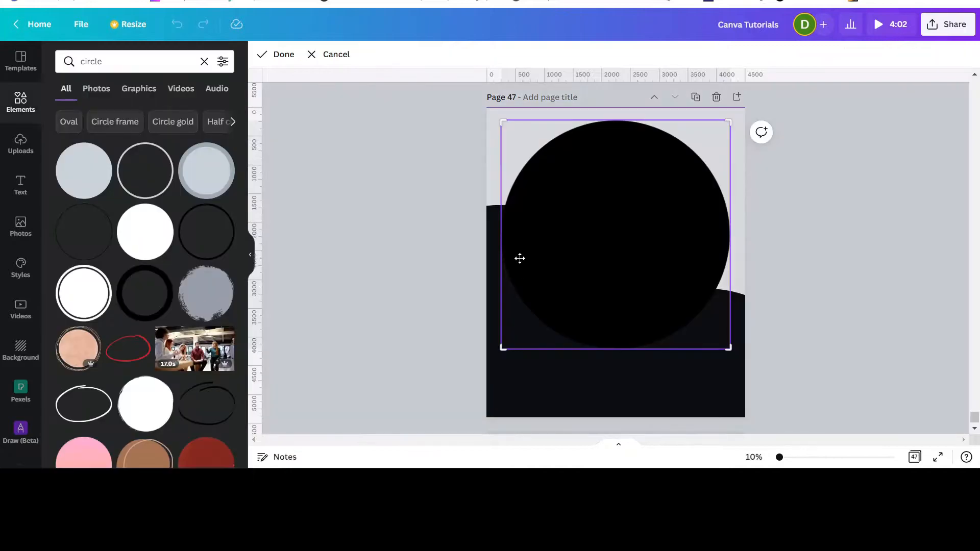
drag(503, 350, 495, 158)
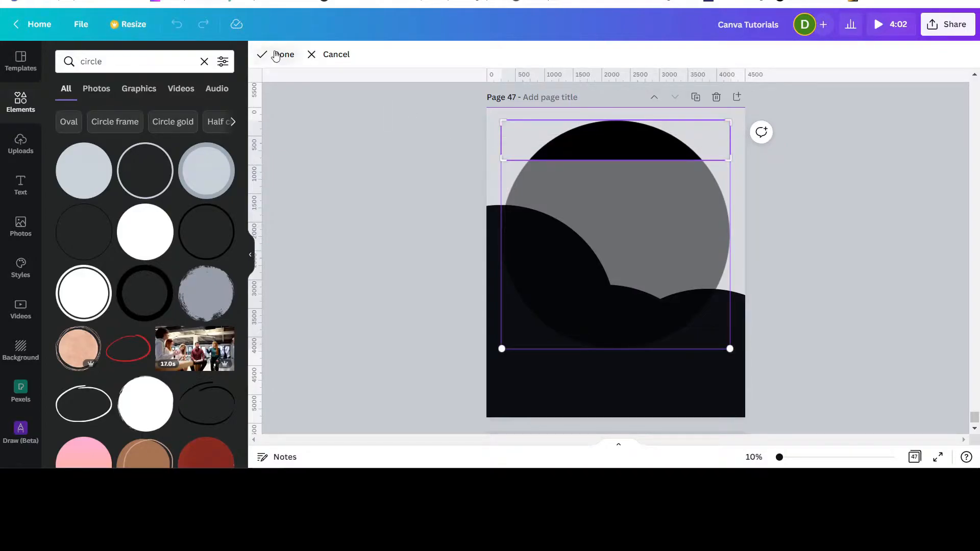
click(276, 55)
Align a second circle over the first slice's position and crop it to the horizontal band just beneath that slice
drag(568, 332, 685, 153)
click(353, 54)
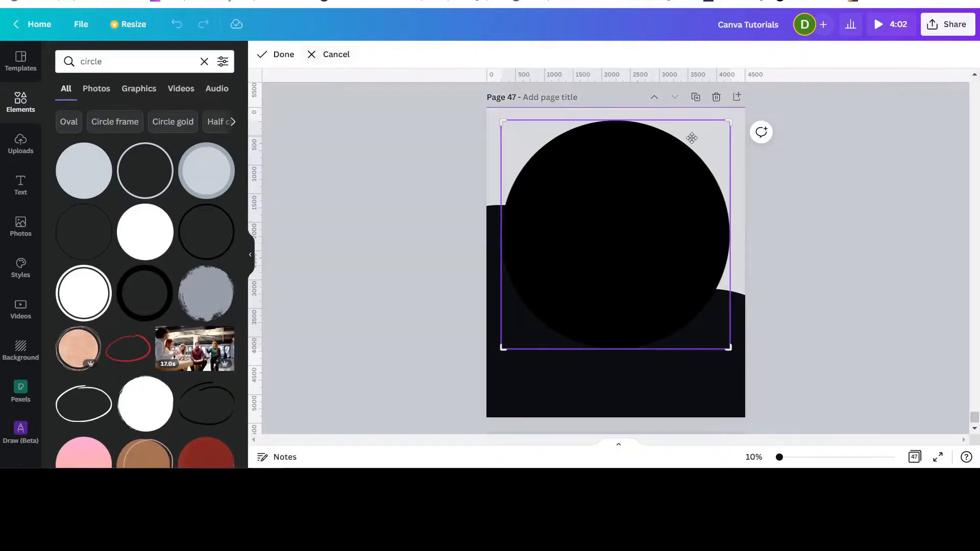
drag(730, 120, 743, 162)
drag(732, 350, 749, 204)
click(278, 55)
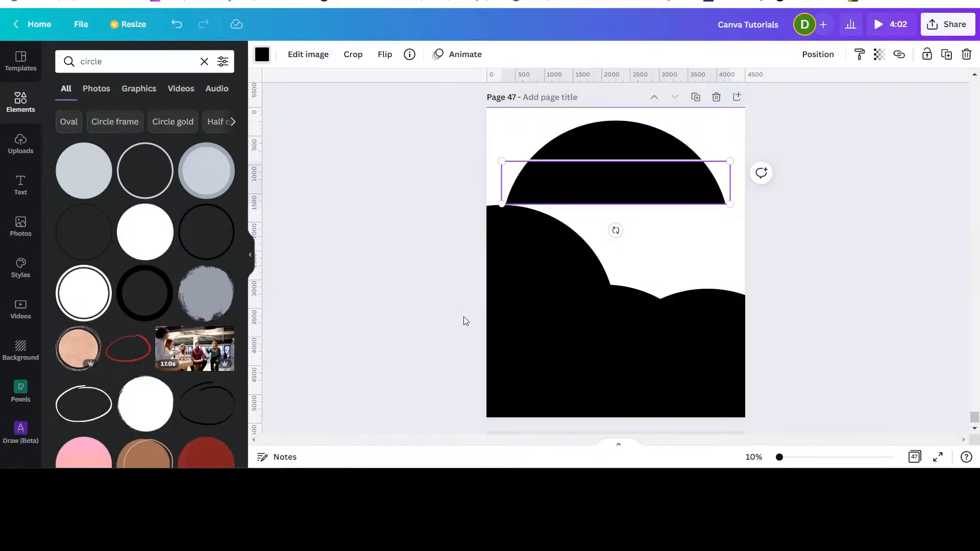
Align a third circle over the two slices and crop it to the middle band, leaving a thin gap above
drag(534, 257, 646, 174)
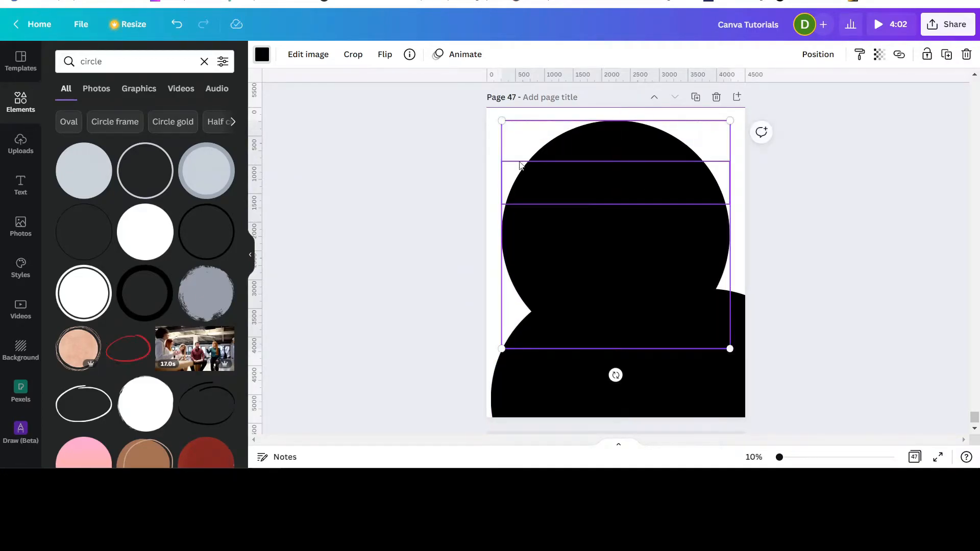
click(353, 55)
drag(729, 125, 745, 207)
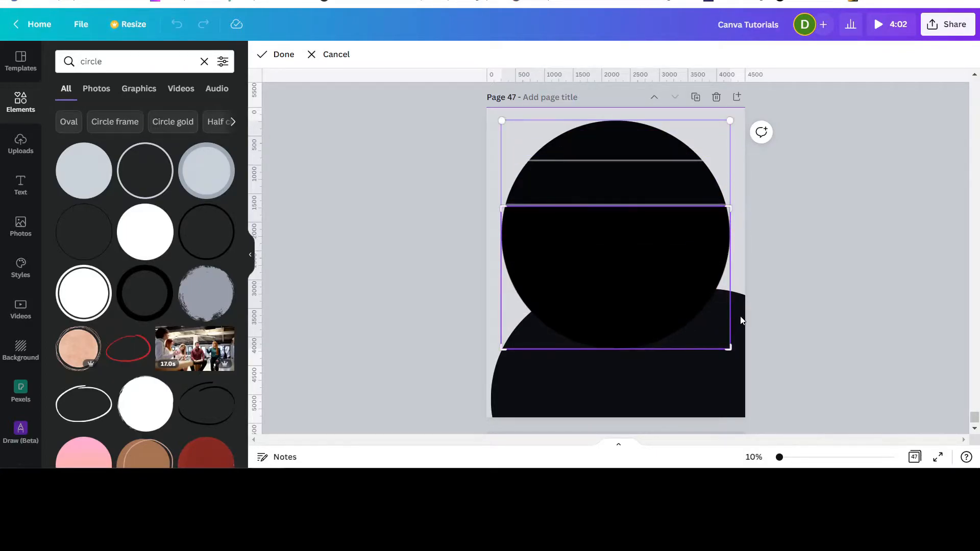
drag(731, 352, 760, 247)
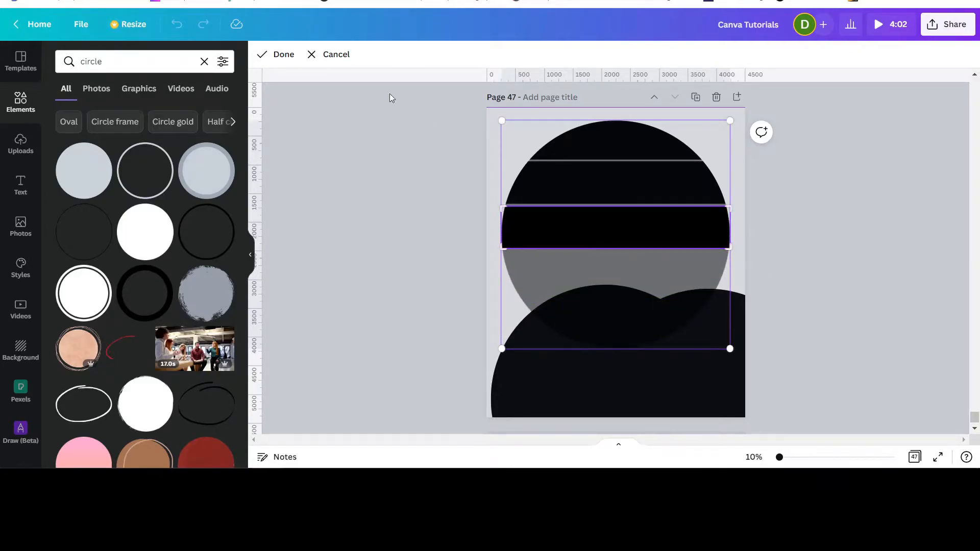
click(279, 54)
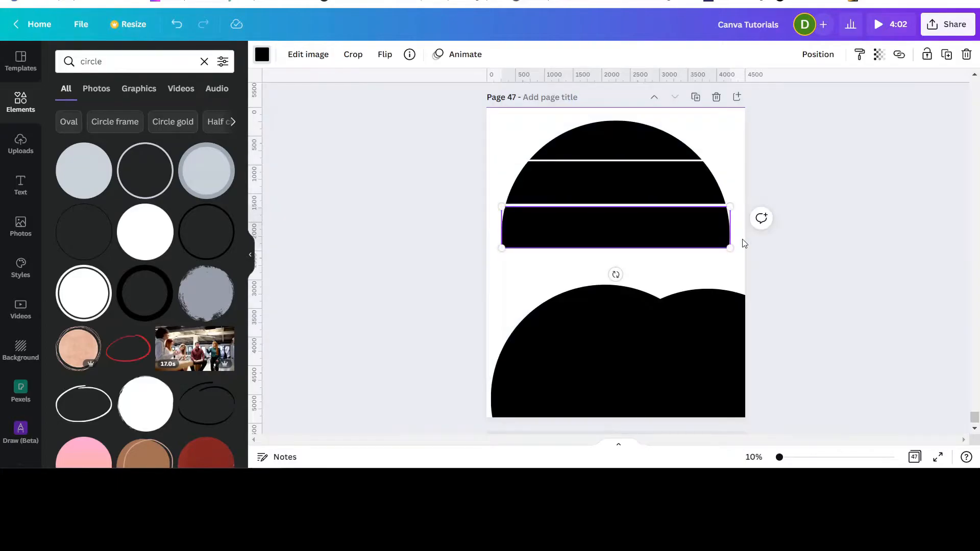
Align a fourth circle over the slices and crop it to the band just below the middle stripe
drag(584, 346, 591, 182)
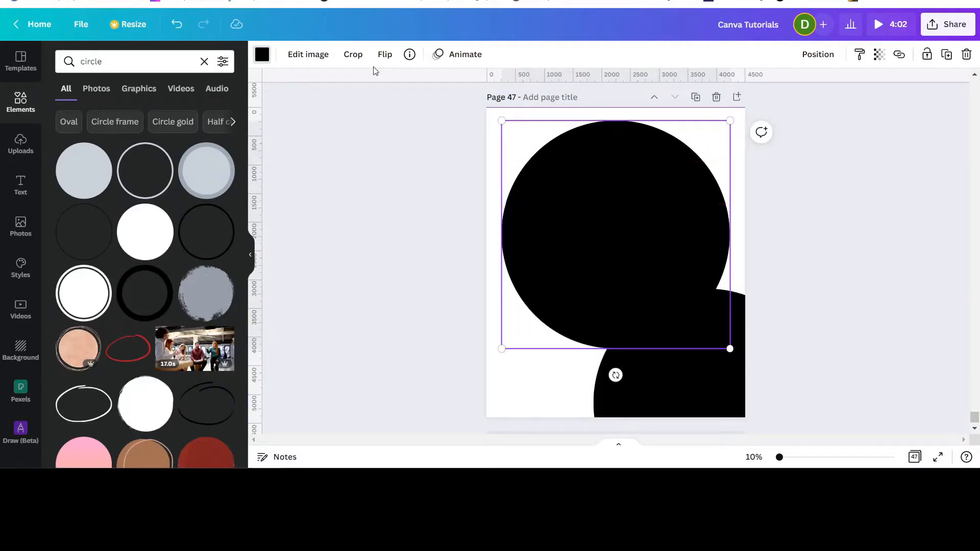
click(353, 54)
drag(727, 120, 736, 249)
drag(730, 350, 750, 294)
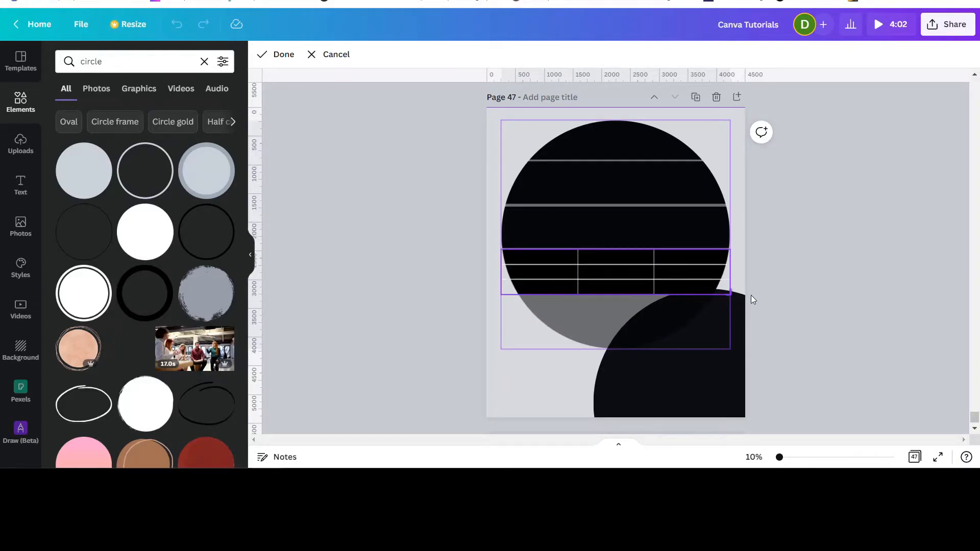
click(278, 54)
Align the last circle over the slices and crop it to the bottom segment, leaving a thin gap above
drag(667, 337, 566, 182)
click(353, 54)
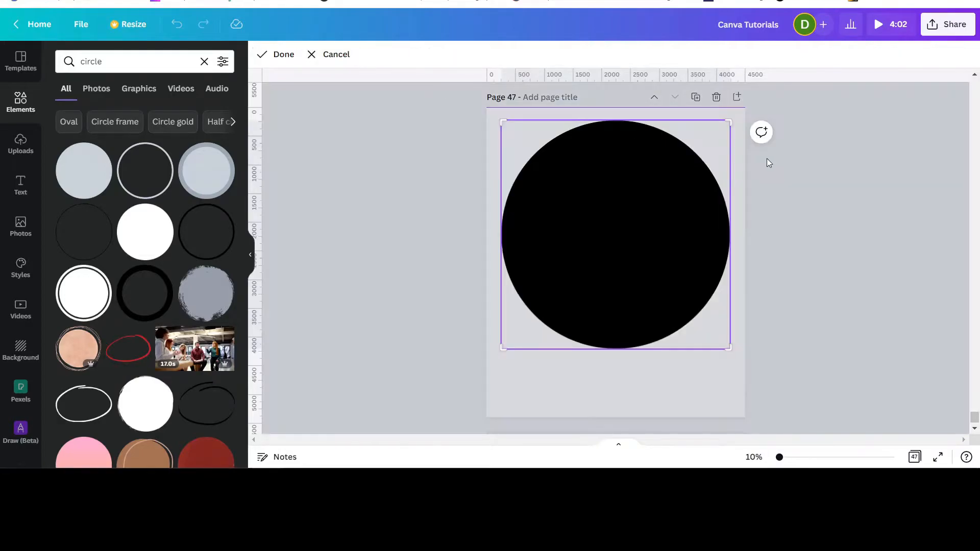
drag(730, 121, 745, 296)
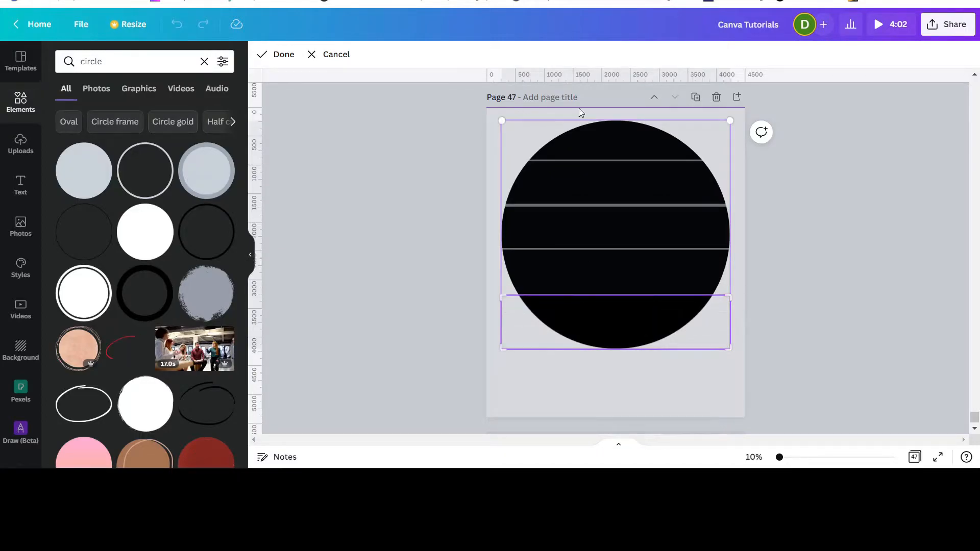
click(281, 55)
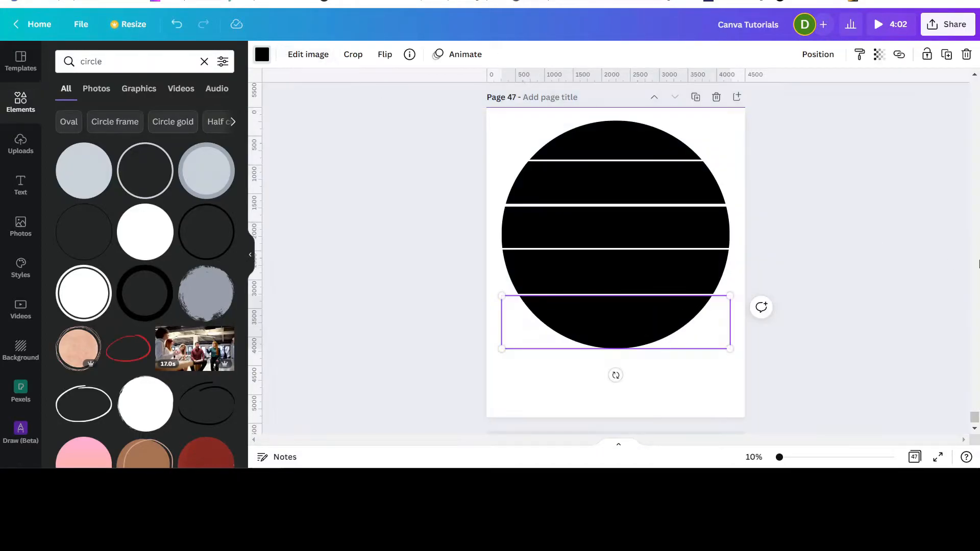
Group all five stripes and center the striped circle on the page
click(406, 129)
drag(405, 119, 741, 394)
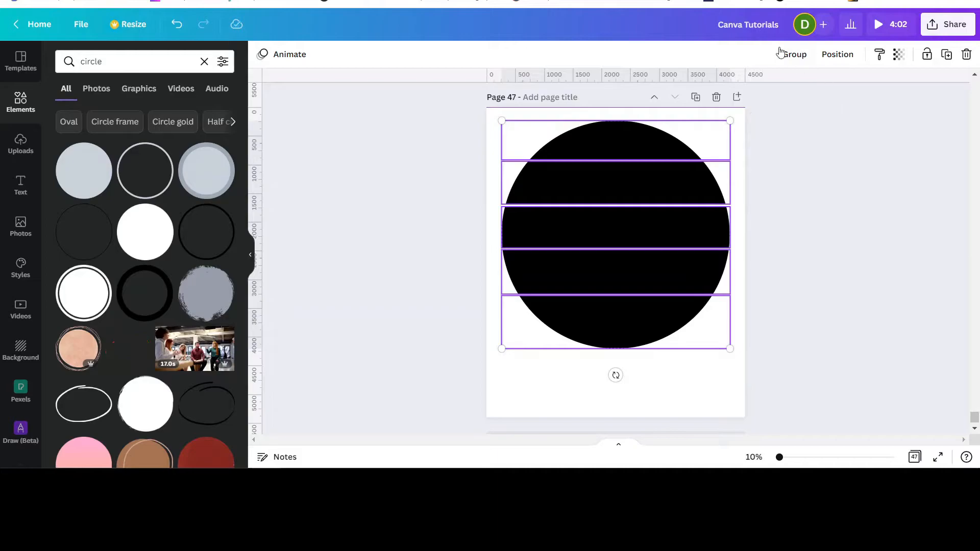
click(794, 55)
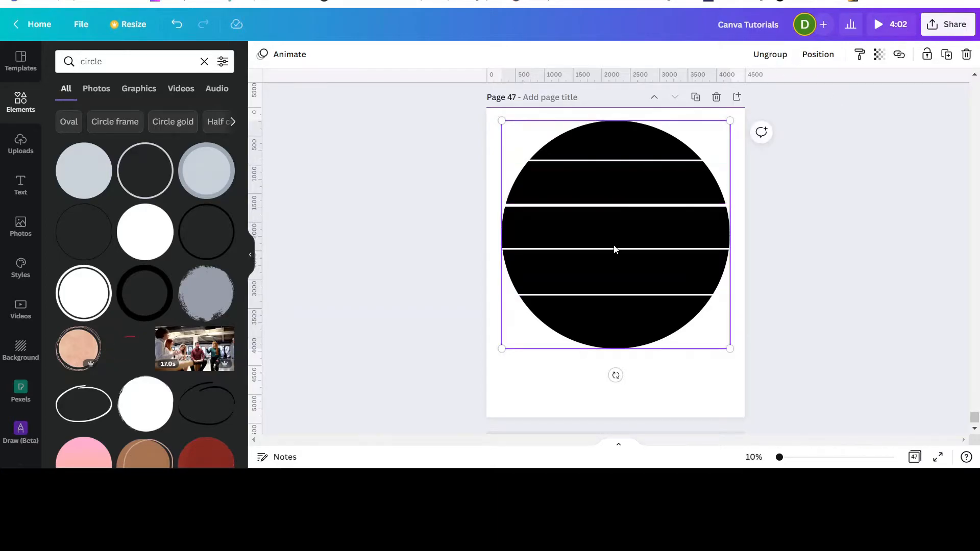
drag(610, 228, 609, 253)
click(780, 326)
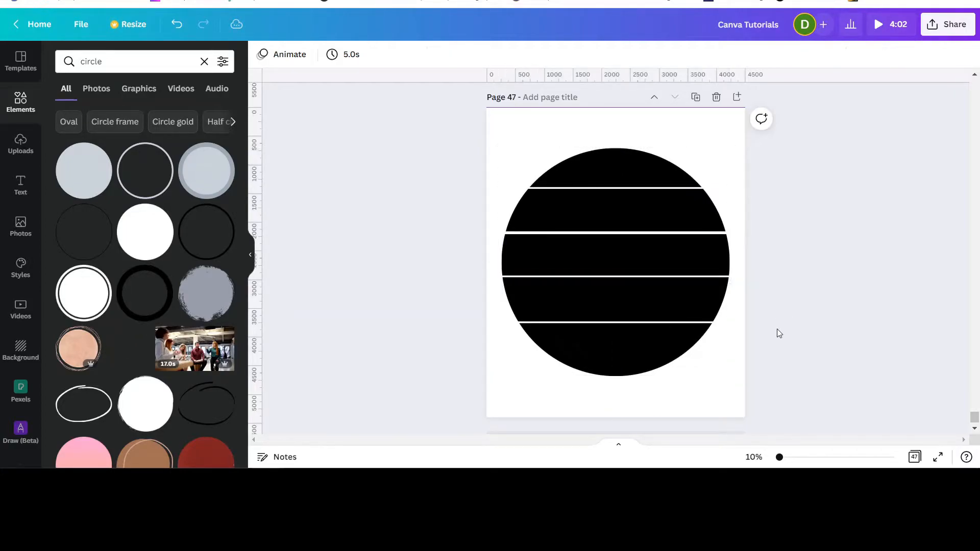
Ungroup the striped circle so each of the five stripes can be edited separately
click(613, 259)
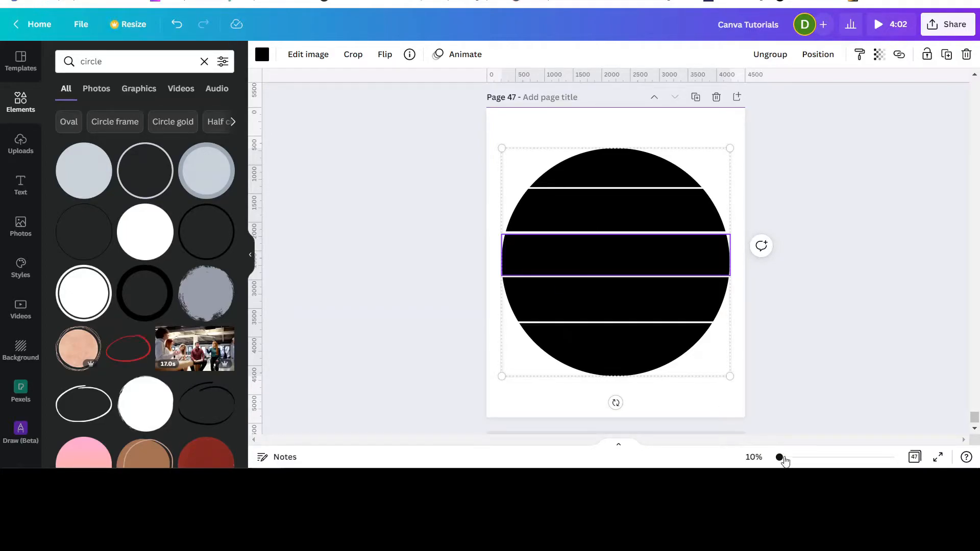
drag(780, 458, 782, 458)
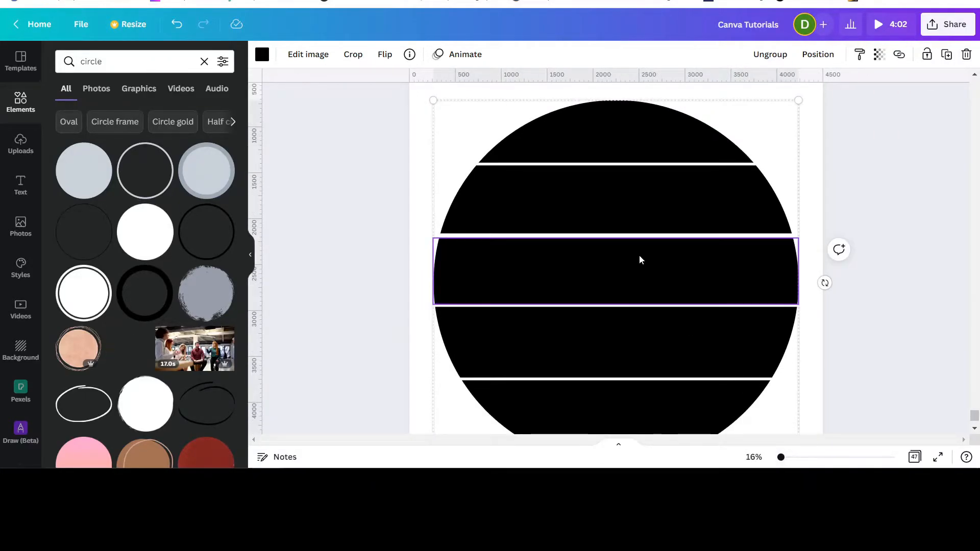
click(772, 55)
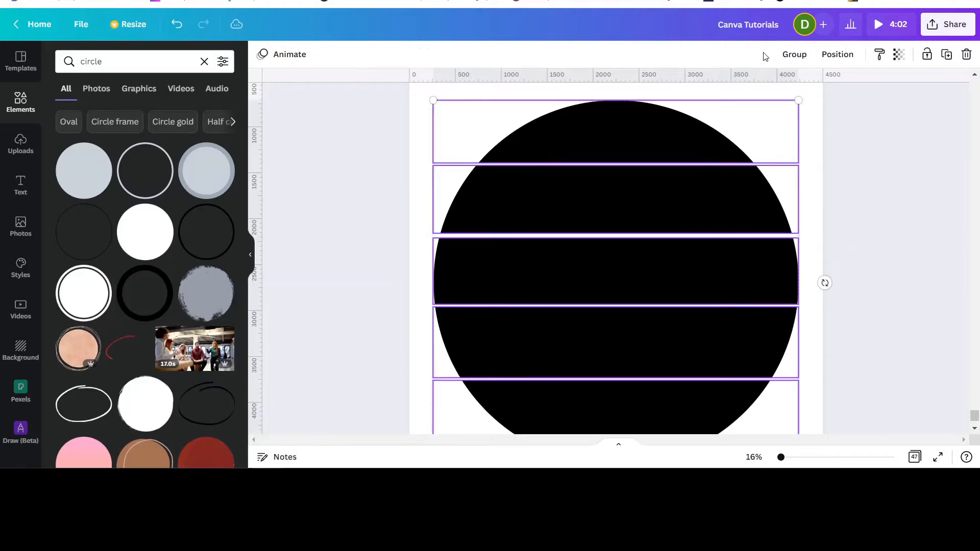
click(895, 232)
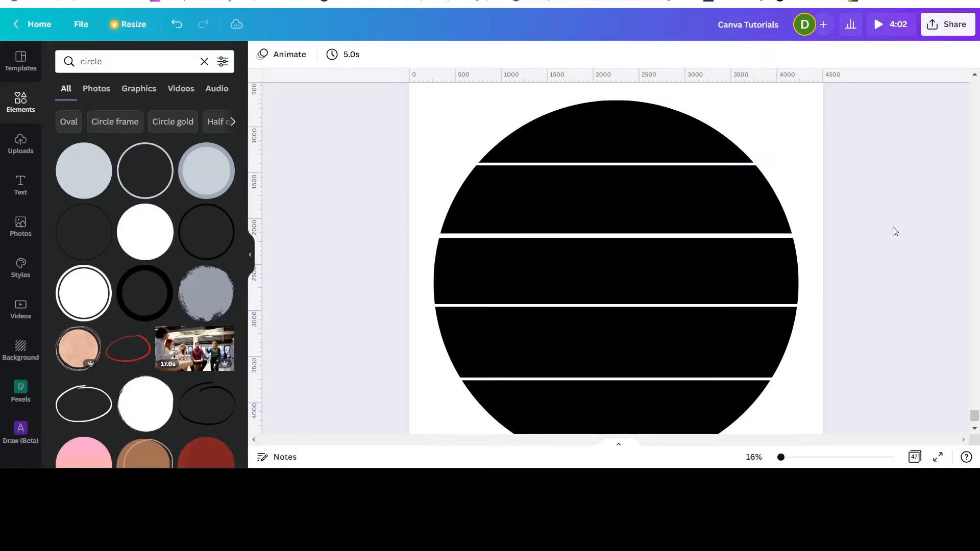
Try to adjust the middle stripe's crop to narrow the gap above it
click(709, 264)
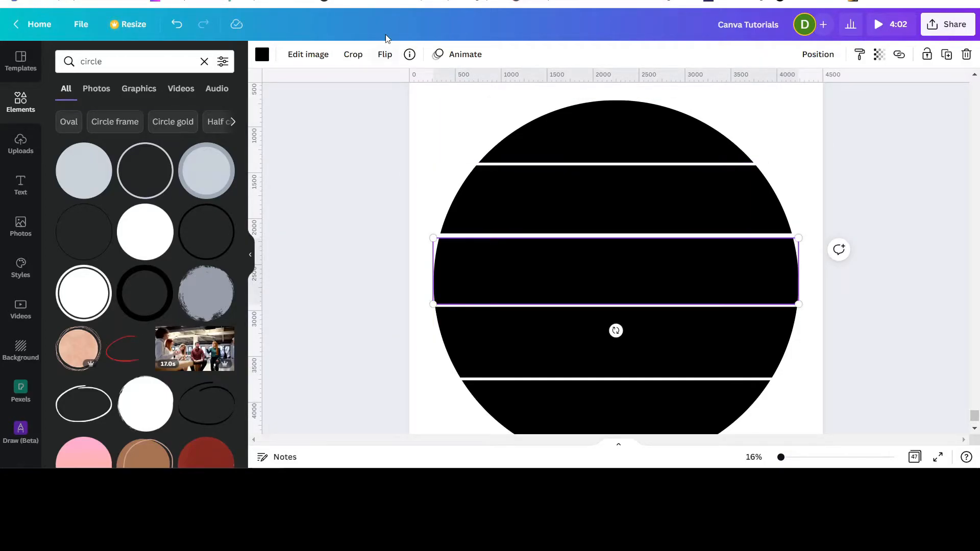
click(352, 54)
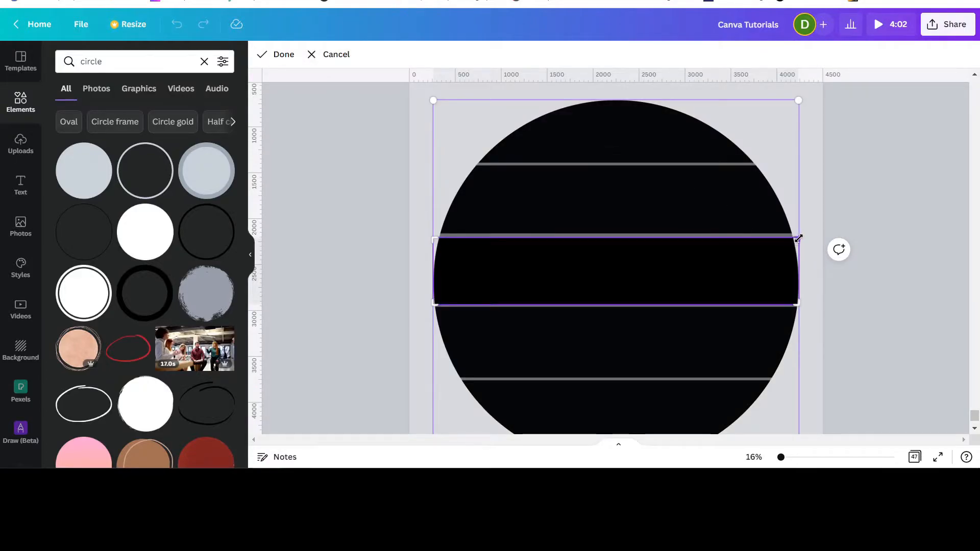
drag(799, 237, 794, 238)
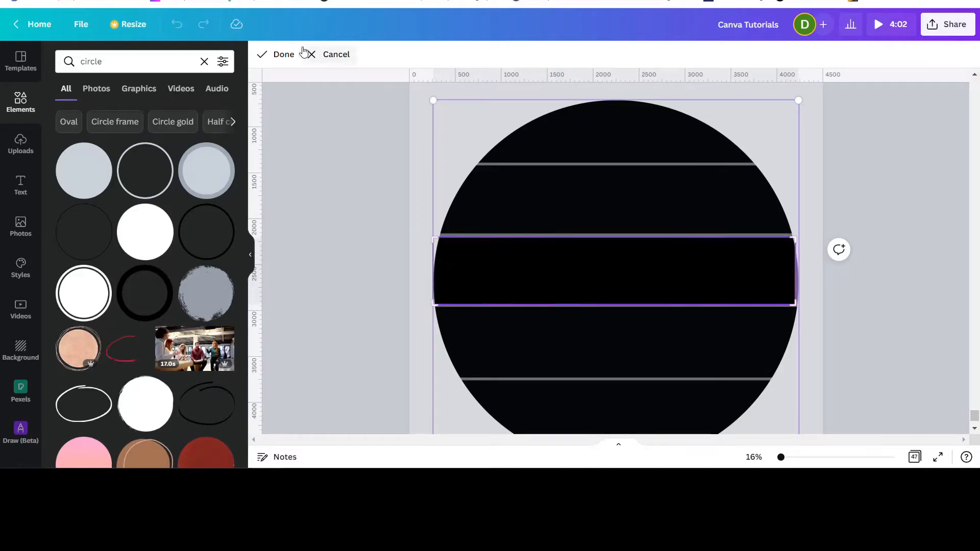
click(279, 54)
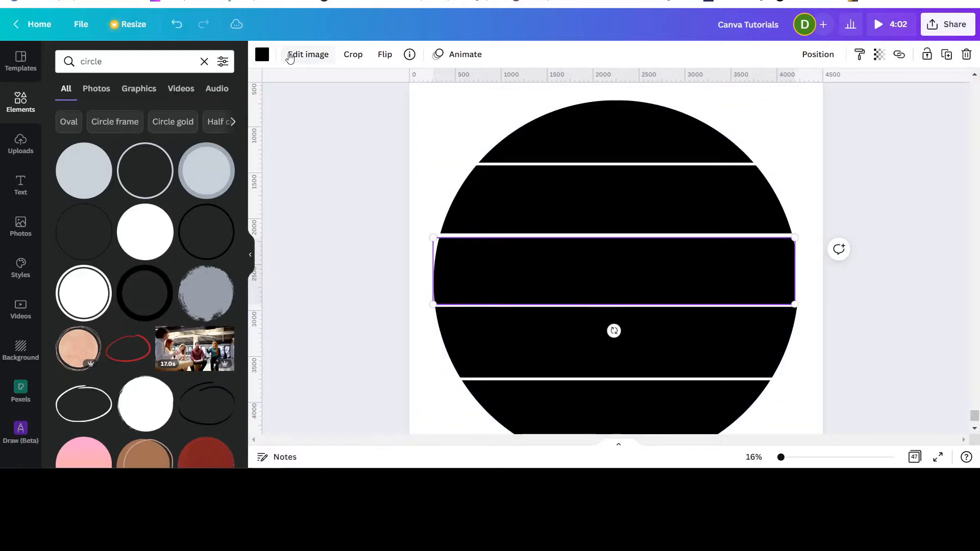
click(877, 317)
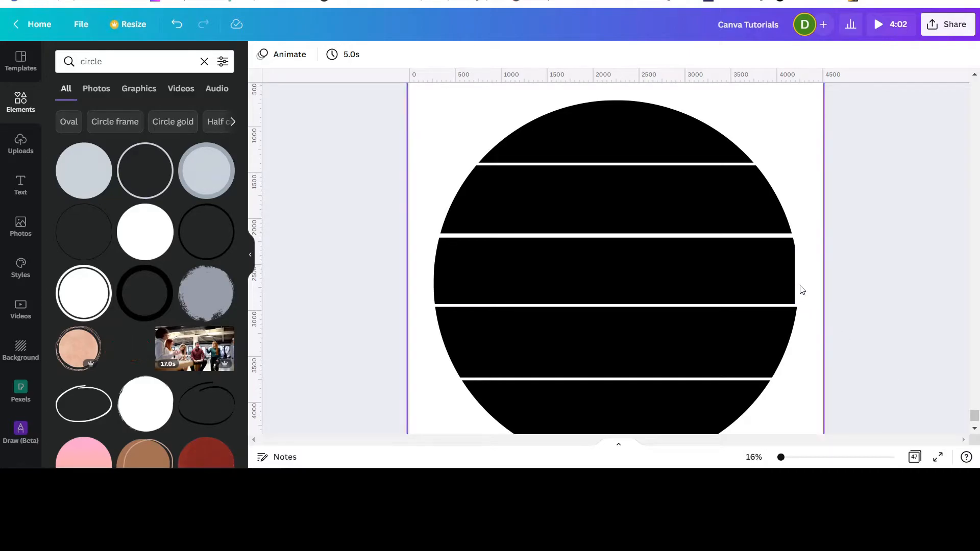
Recrop the middle stripe to its full width and slightly higher, matching the gap above it to the other gaps
click(640, 245)
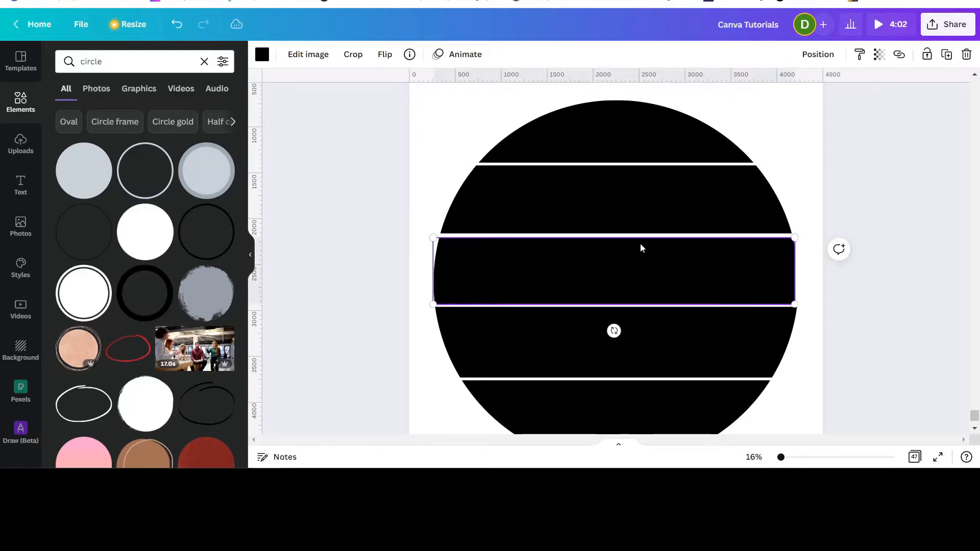
click(359, 58)
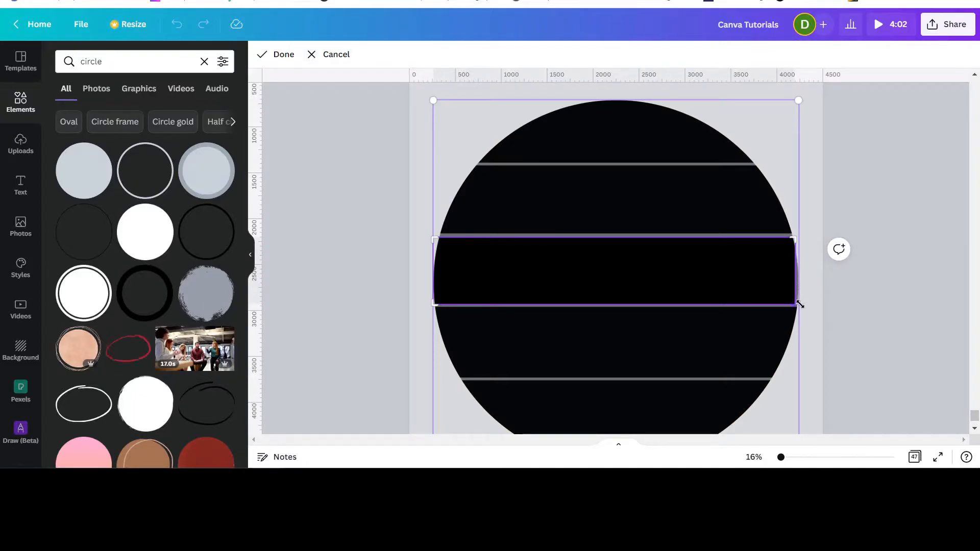
drag(795, 238, 800, 236)
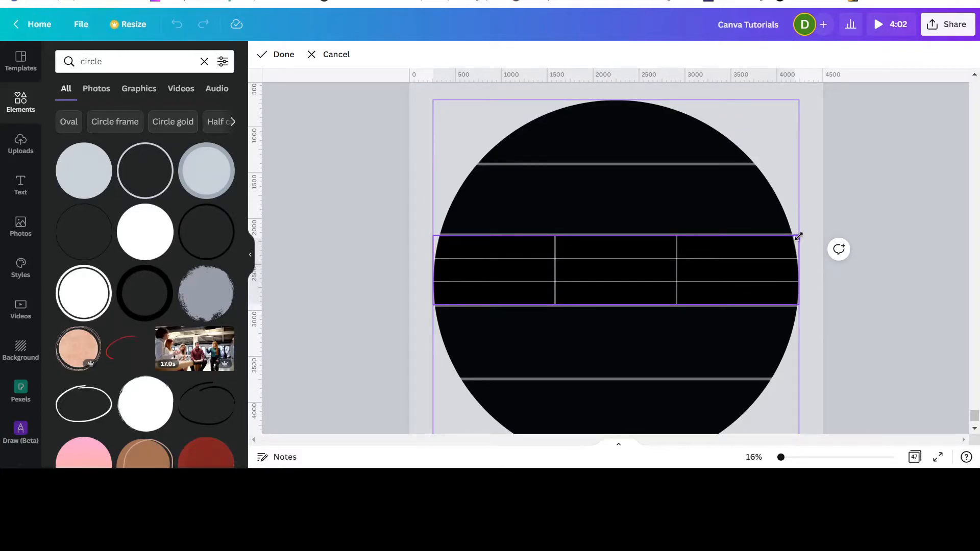
click(282, 55)
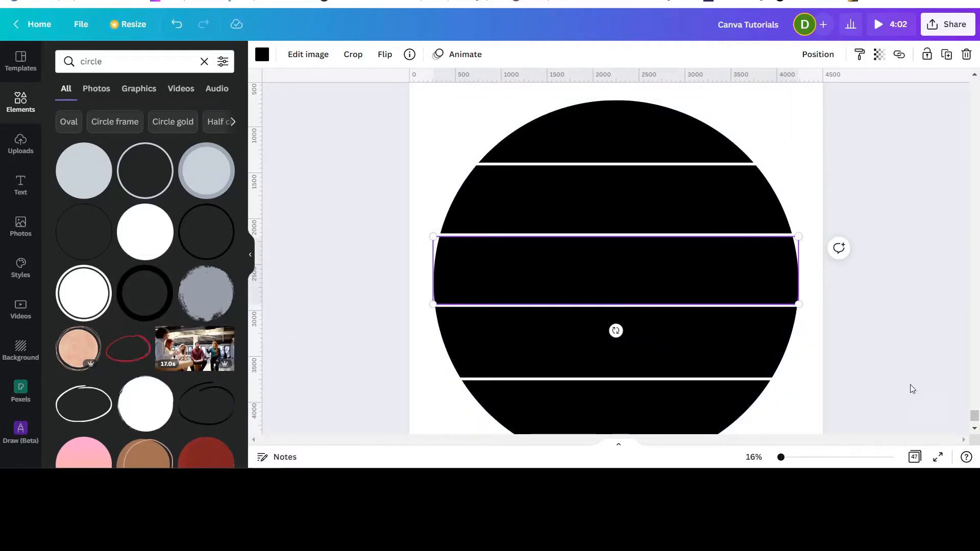
mouse_move(782, 458)
mouse_down()
mouse_move(794, 458)
mouse_move(779, 459)
mouse_up()
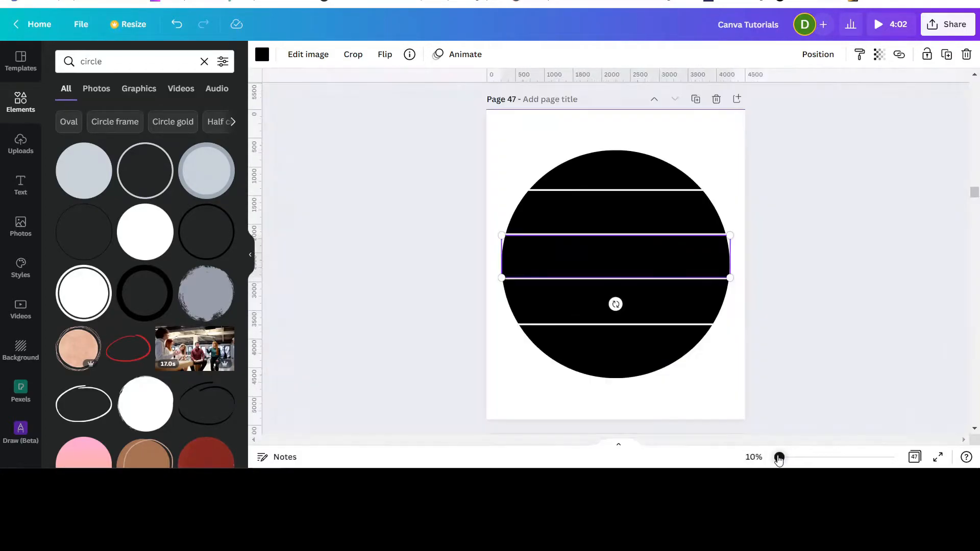
click(823, 332)
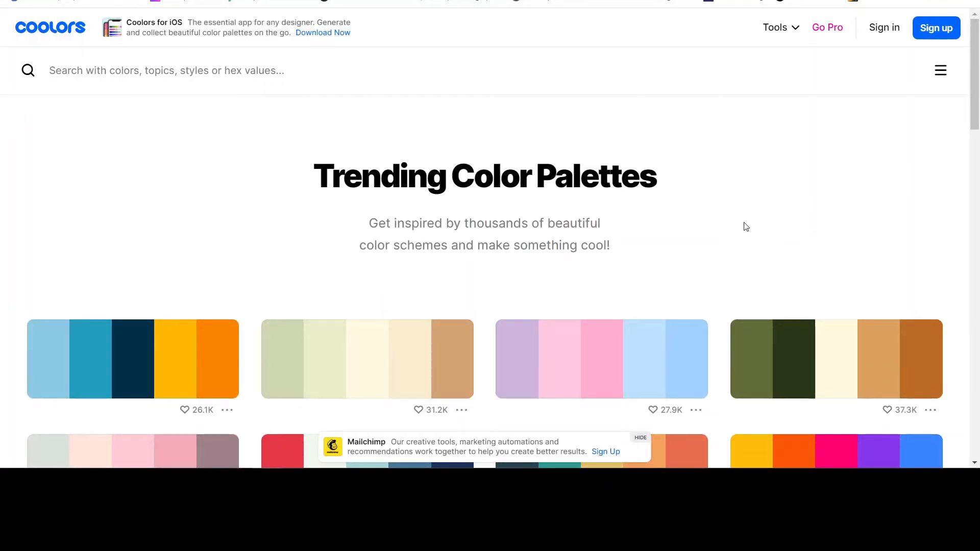
Browse the trending palettes on Coolors and copy the dark teal 264653 from the teal, yellow and orange palette
scroll(750, 198, down, 1)
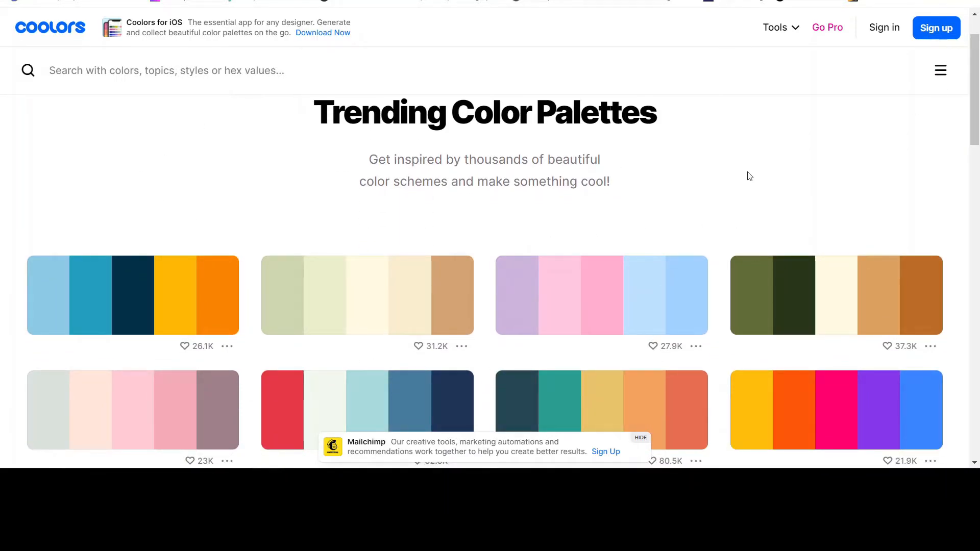
scroll(797, 173, down, 1)
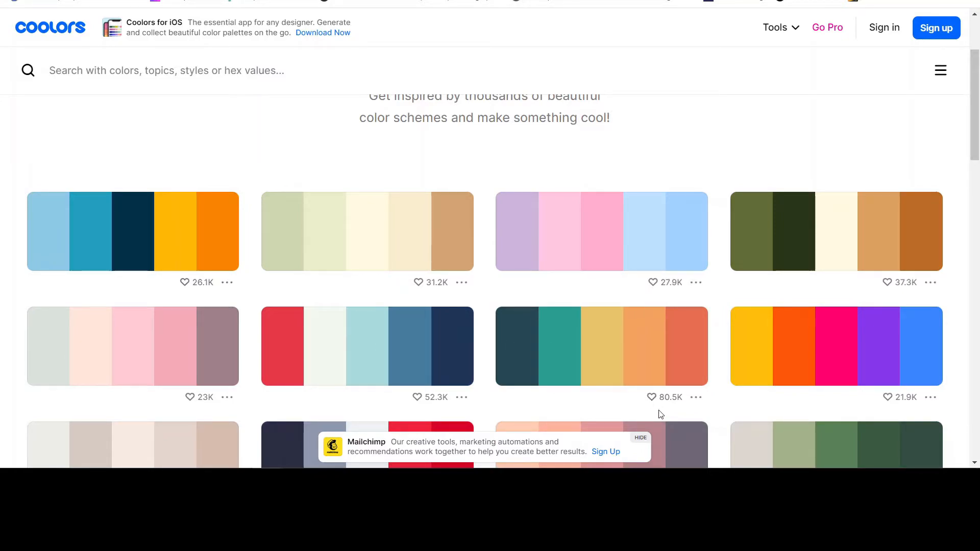
scroll(642, 333, down, 2)
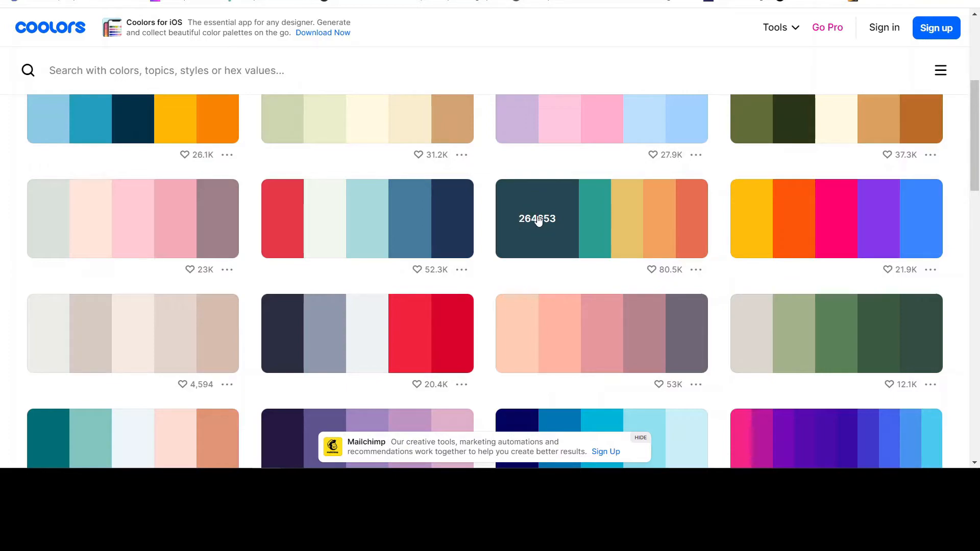
click(538, 219)
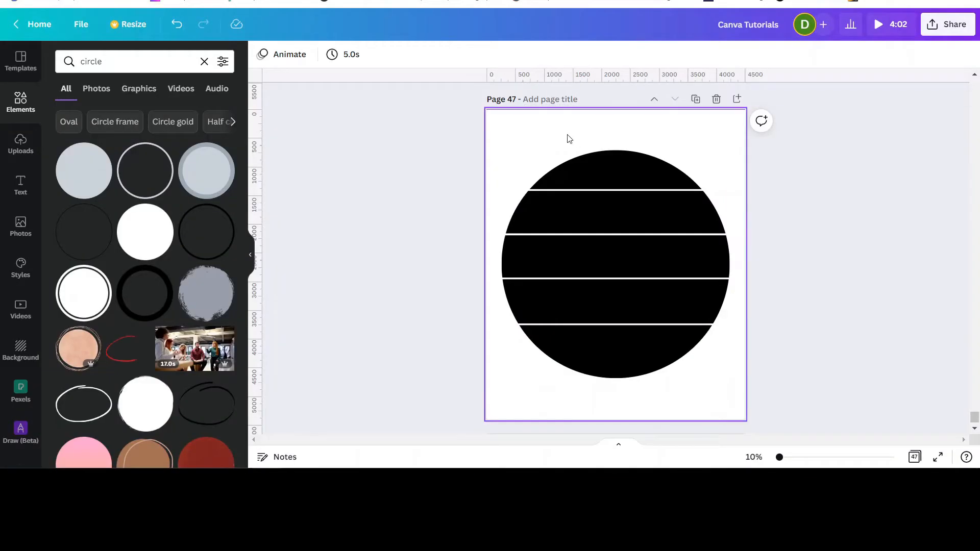
Switch to Canva and recolor the top stripe of the circle with the copied hex code #264653
click(586, 174)
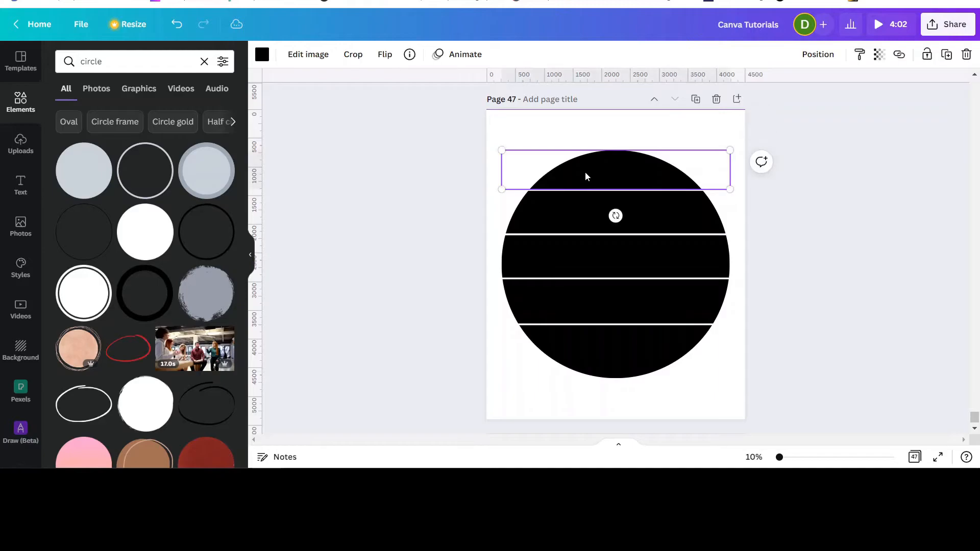
click(263, 55)
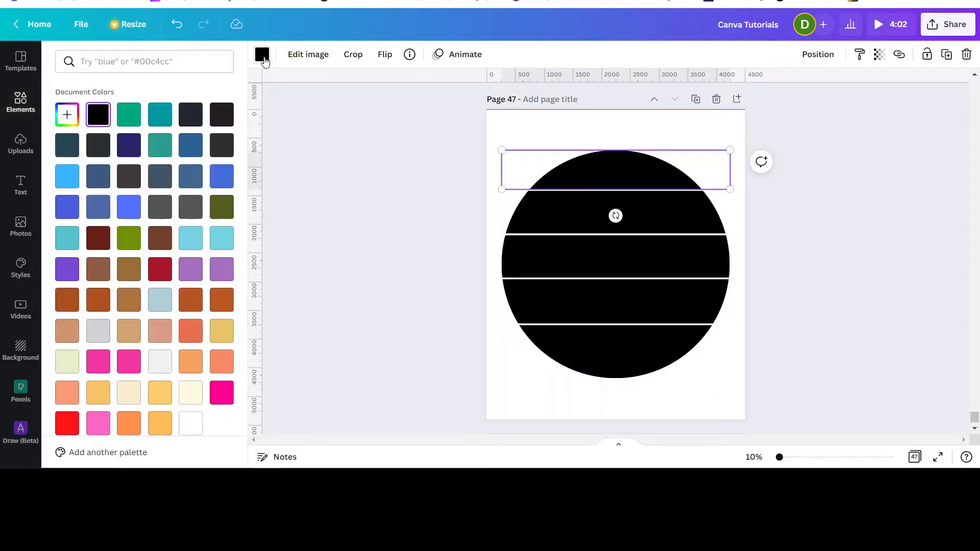
click(67, 116)
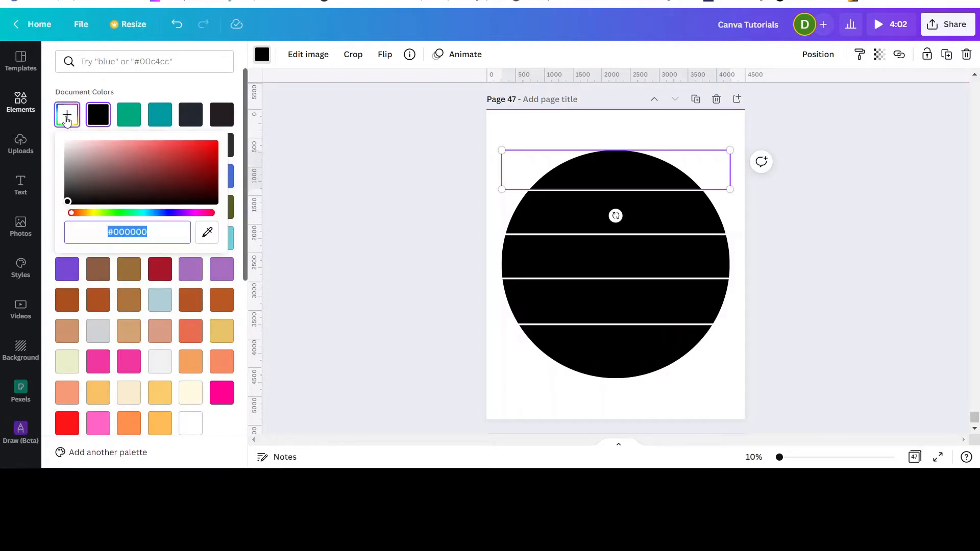
right_click(115, 232)
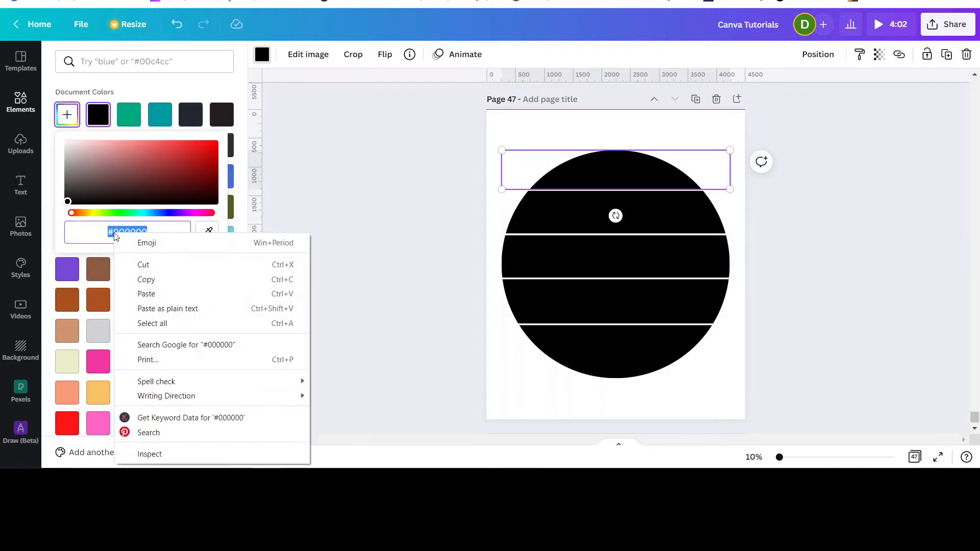
click(145, 295)
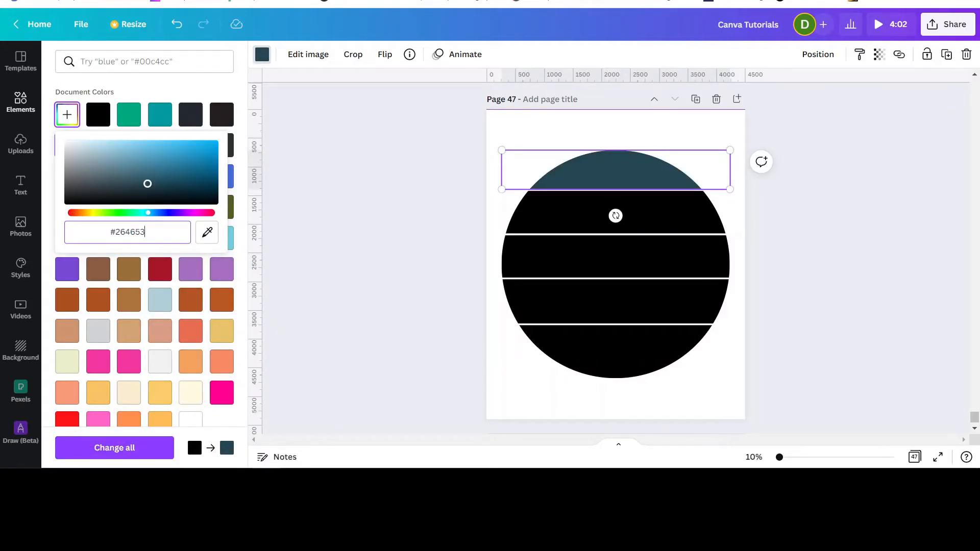
Copy the palette's green from Coolors and apply it in Canva to the second stripe as #2A9D8F
click(550, 1)
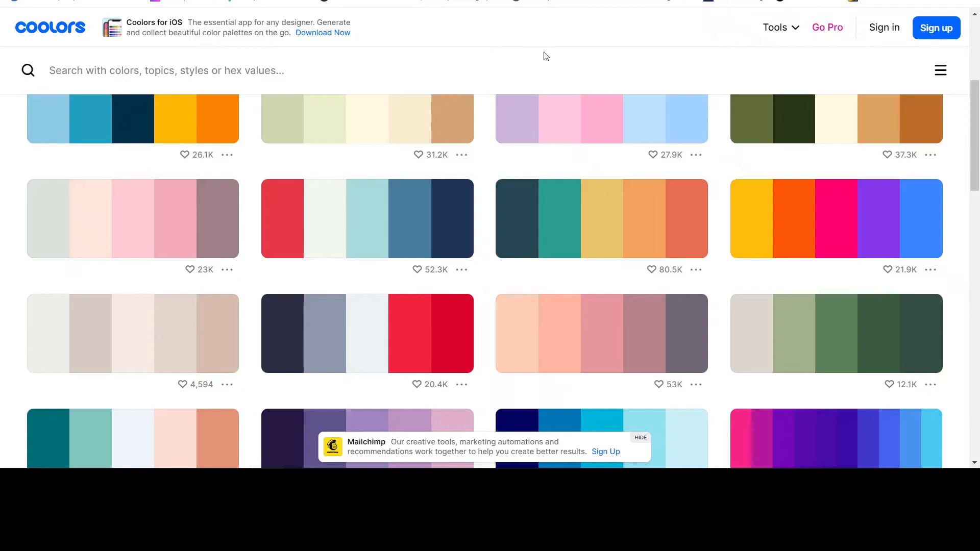
click(572, 220)
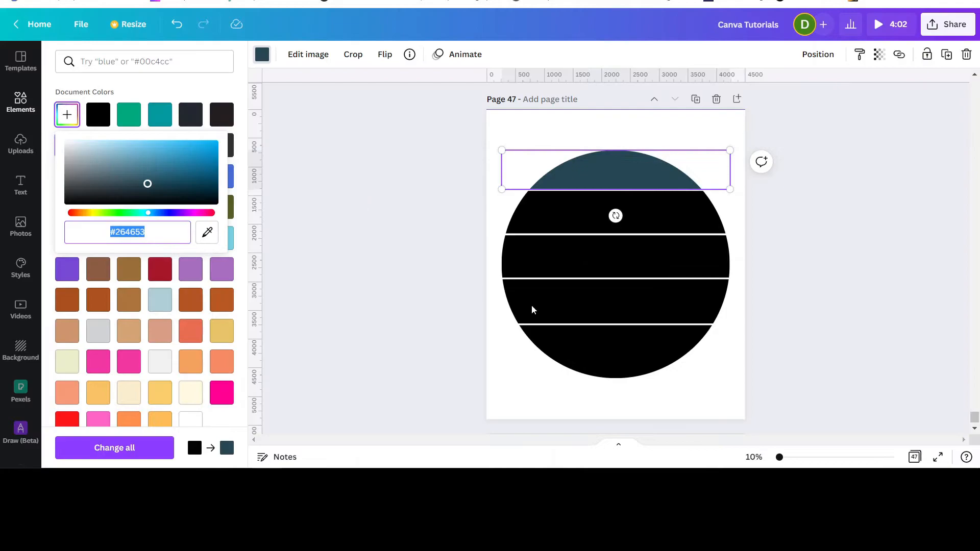
click(543, 207)
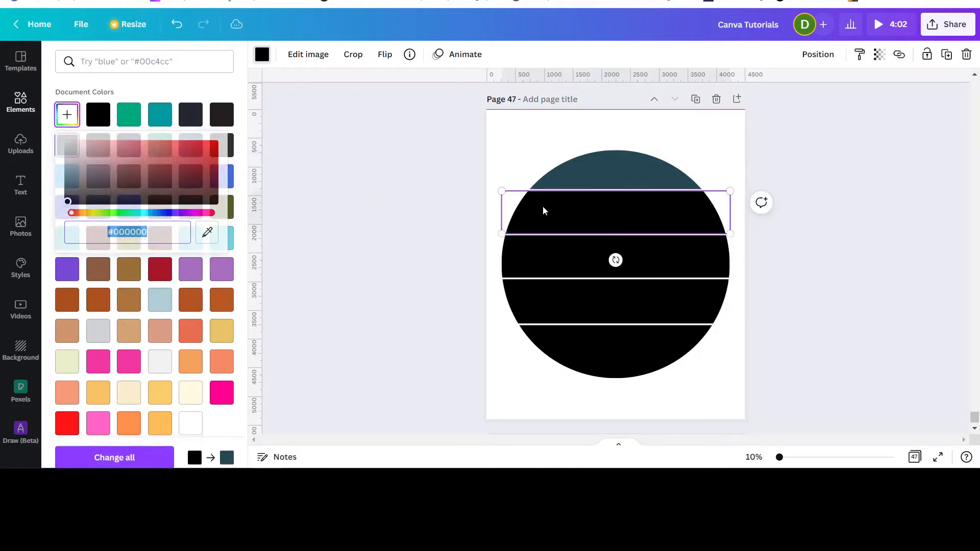
click(65, 113)
right_click(136, 234)
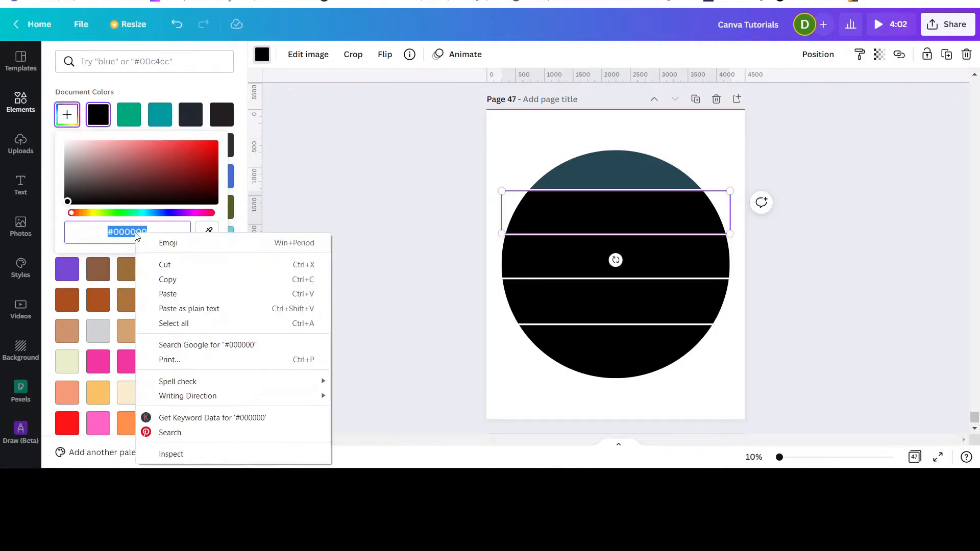
click(169, 294)
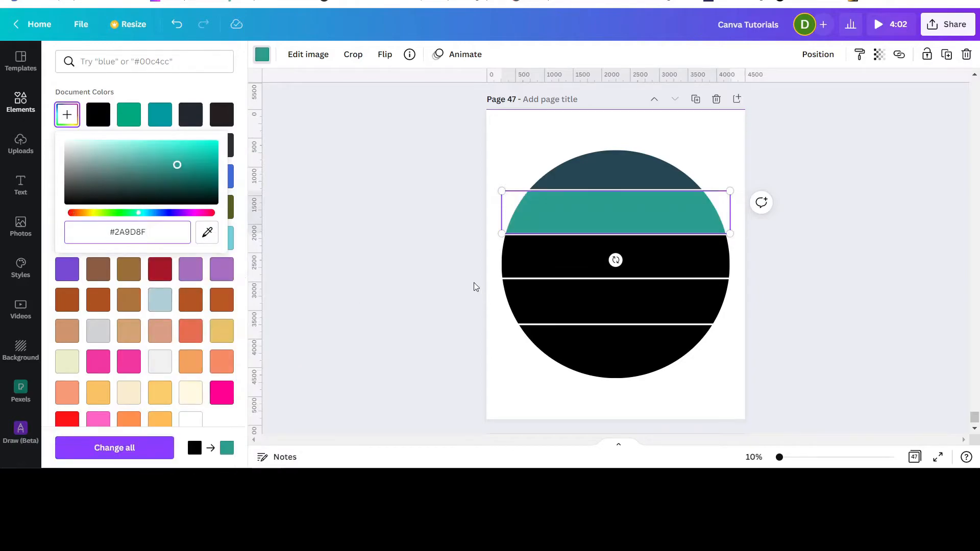
Copy the palette's yellow from Coolors and apply it in Canva to the middle stripe as #E9C46A
click(527, 263)
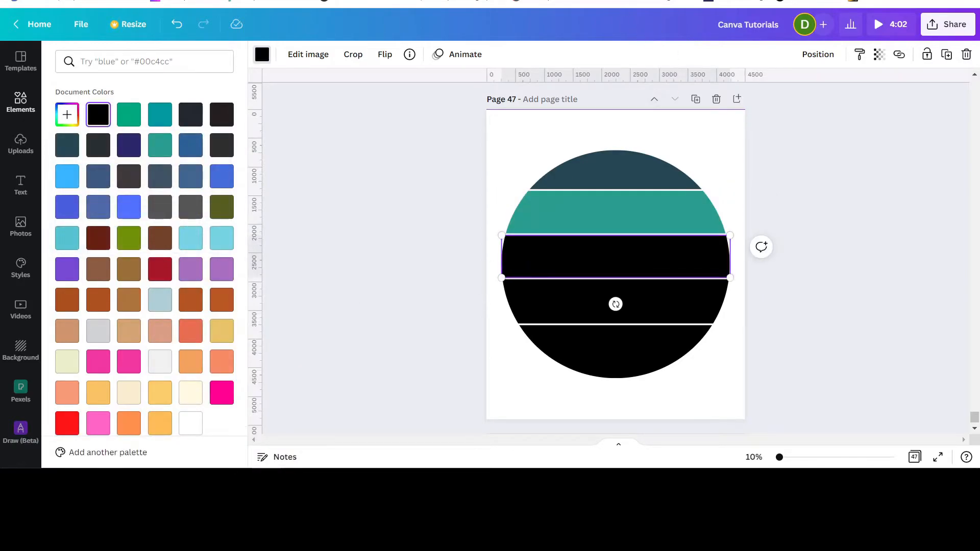
key(ctrl+Tab)
click(597, 218)
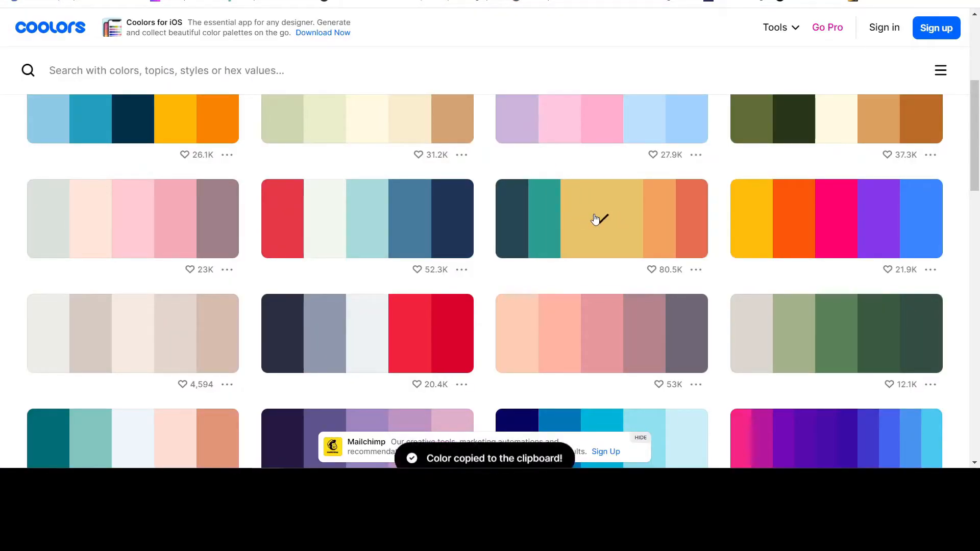
key(ctrl+shift+Tab)
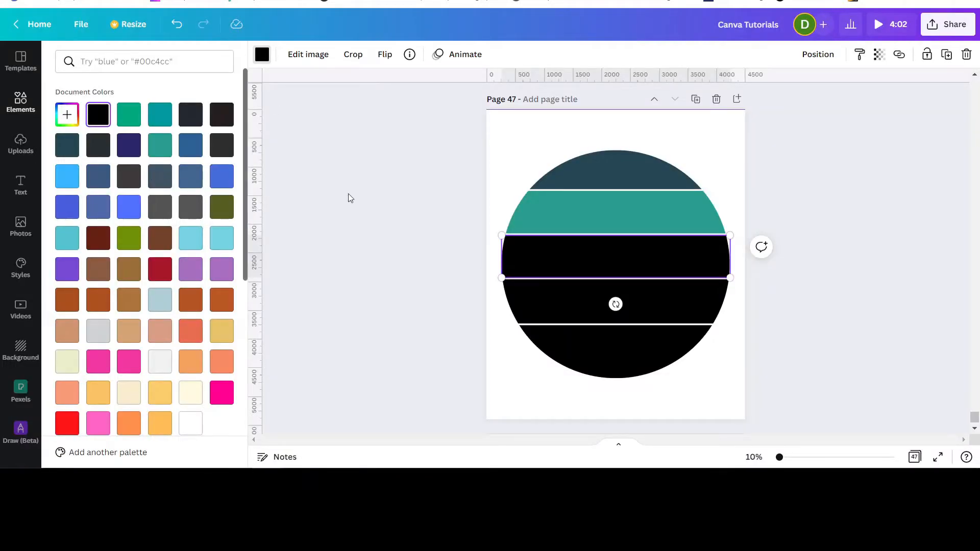
click(68, 114)
right_click(131, 232)
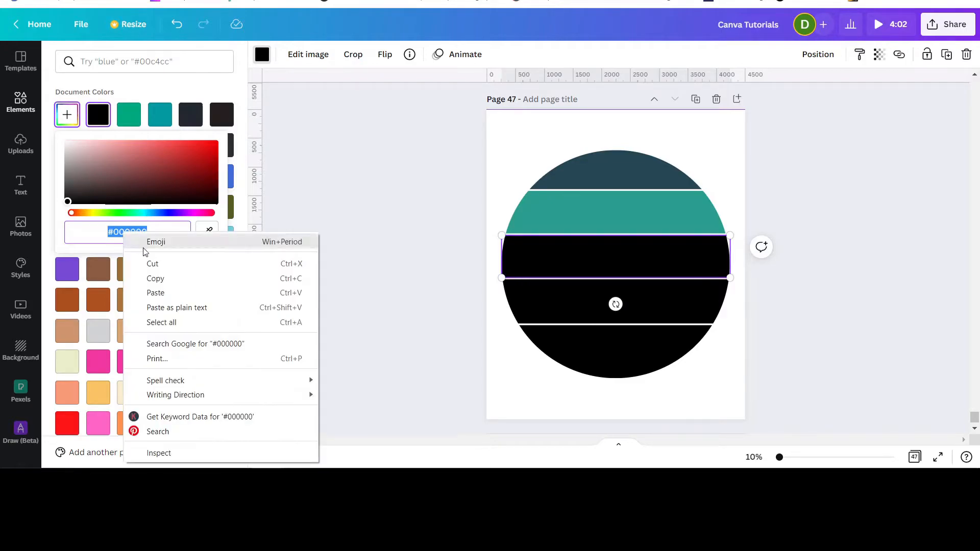
click(153, 292)
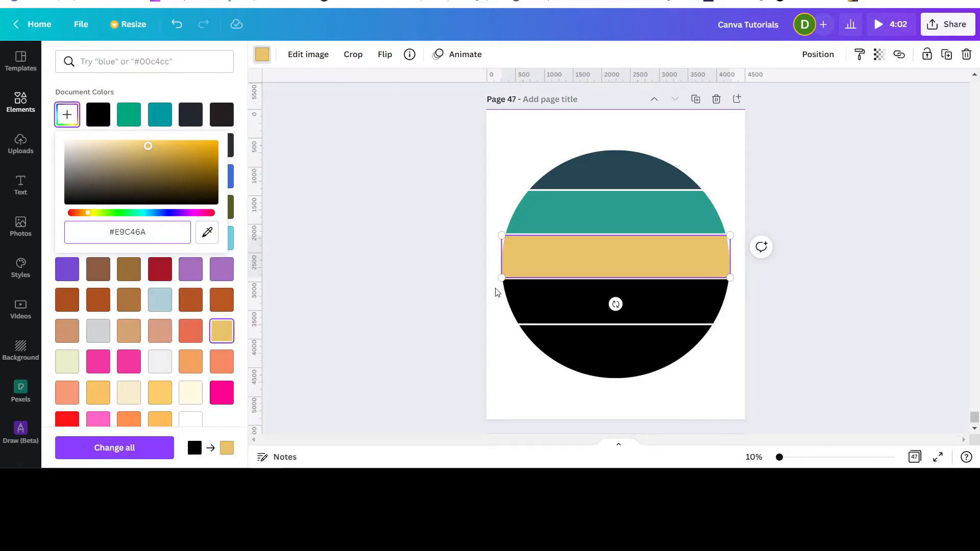
Copy the palette's light orange from Coolors and apply it in Canva to the fourth stripe as #F4A261
click(569, 307)
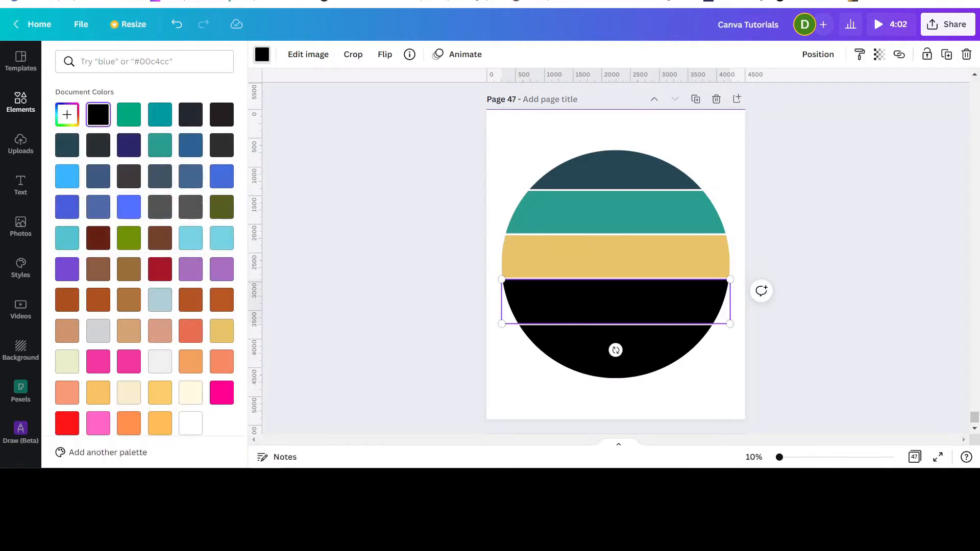
click(639, 1)
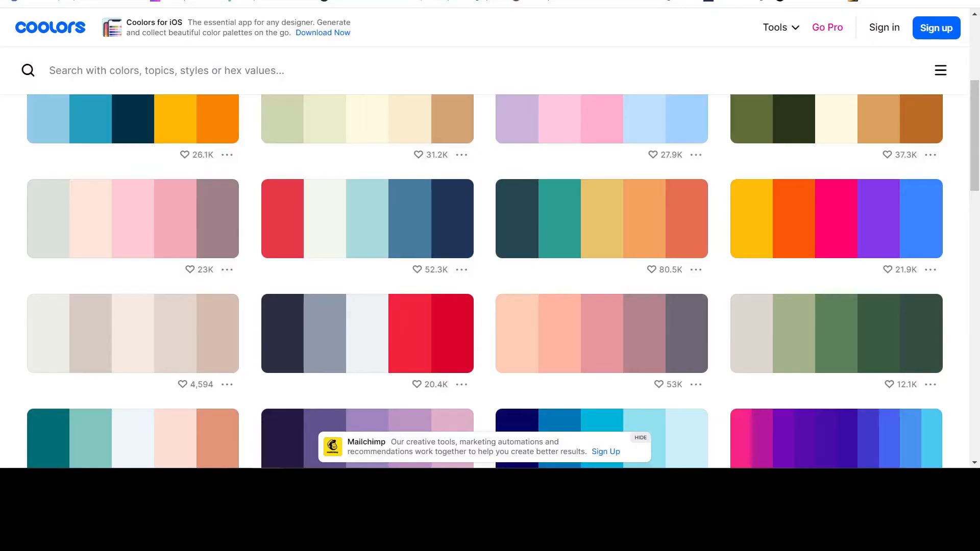
click(642, 224)
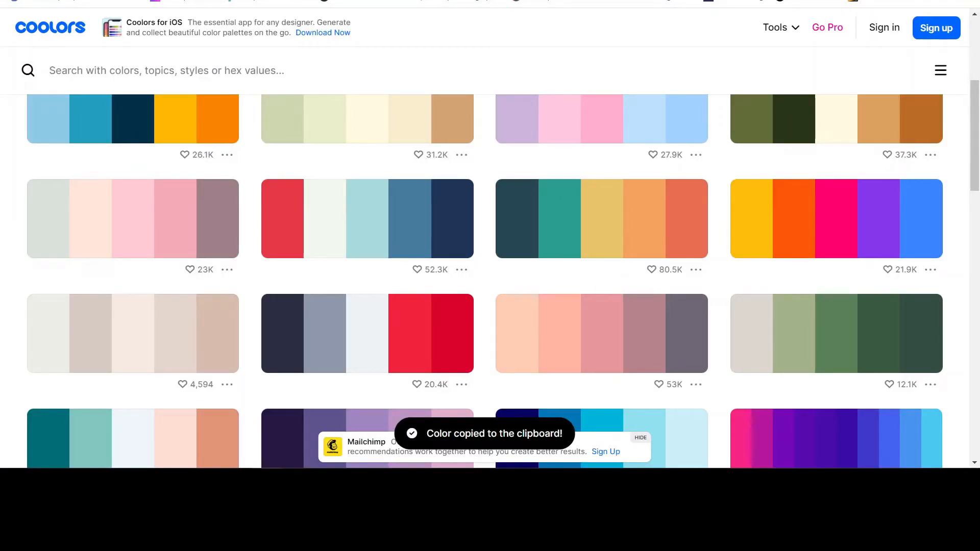
click(460, 2)
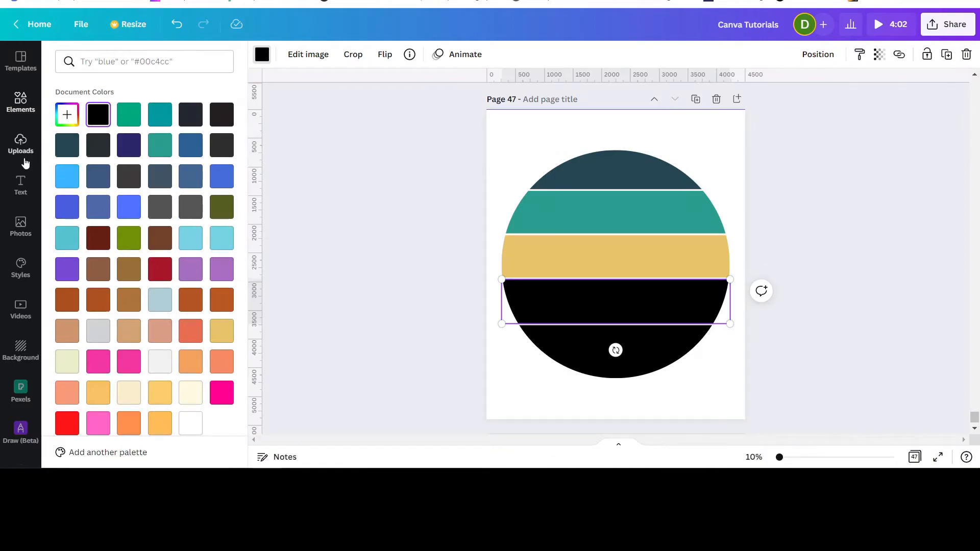
click(64, 111)
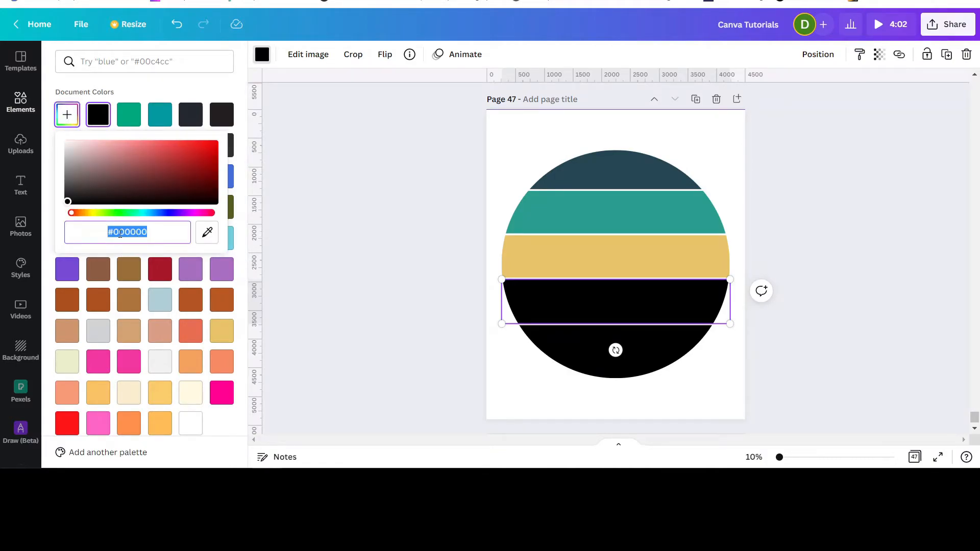
right_click(120, 233)
click(151, 295)
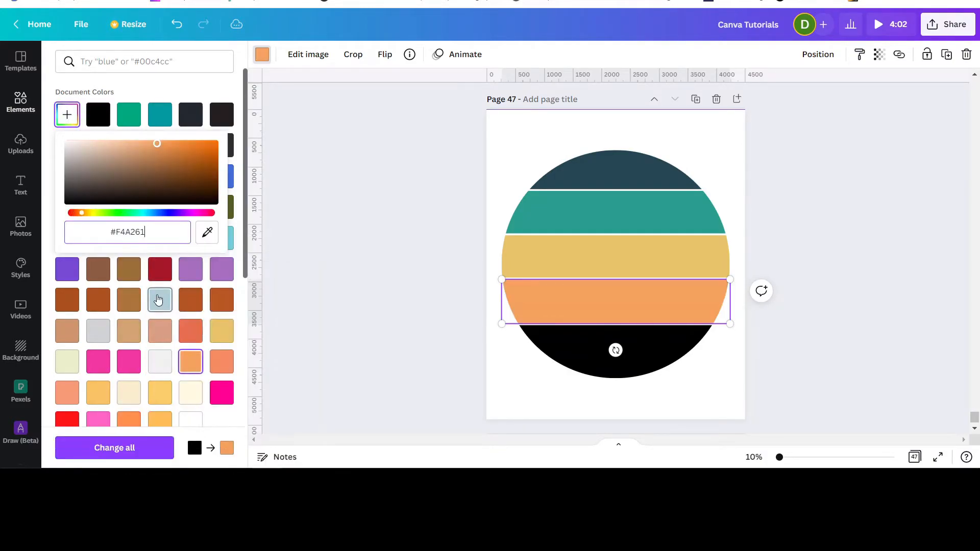
Copy the palette's red-orange from Coolors and apply it in Canva to the bottom stripe of the circle
click(583, 352)
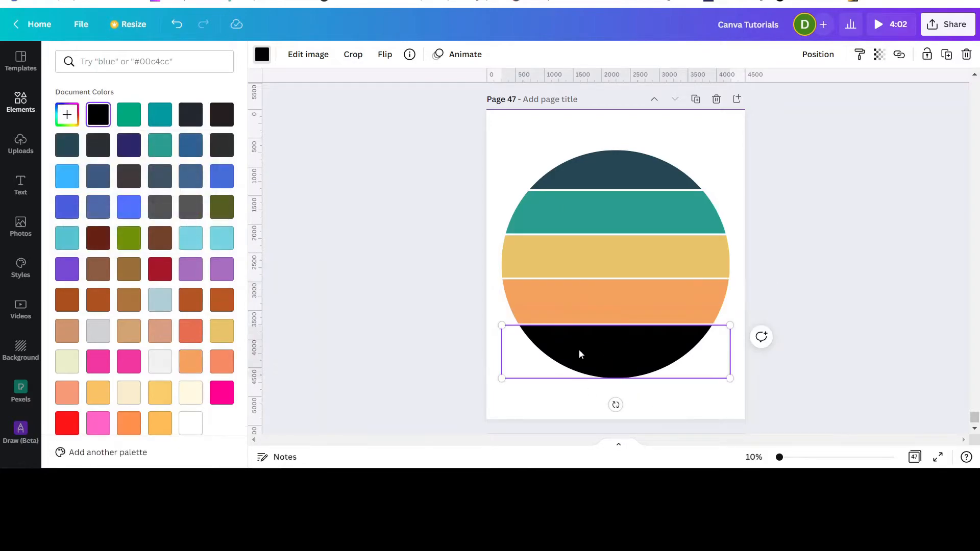
click(306, 1)
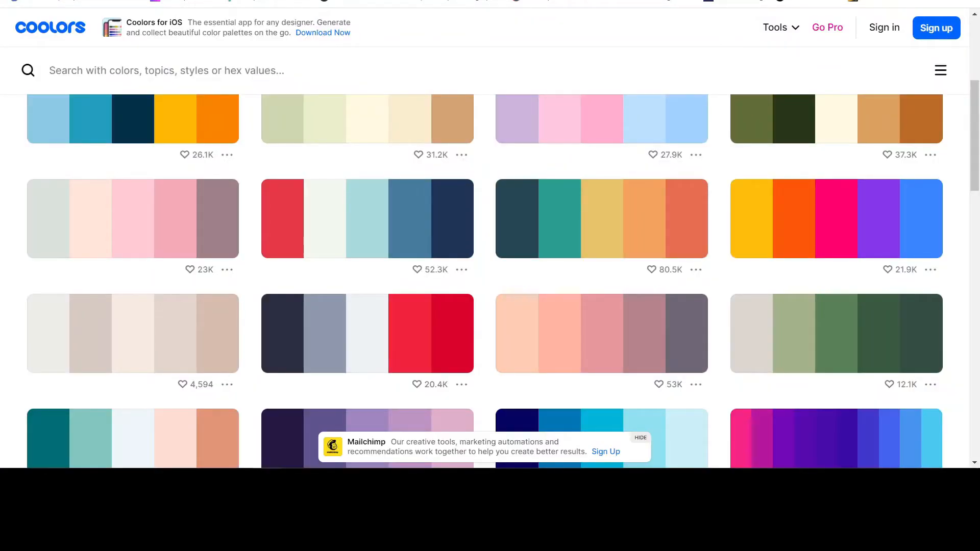
click(667, 221)
click(398, 1)
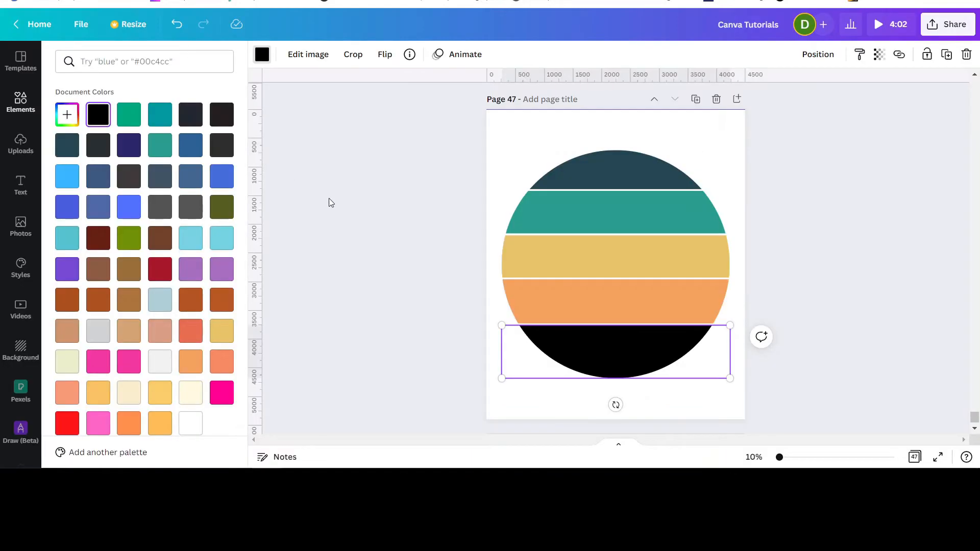
click(67, 115)
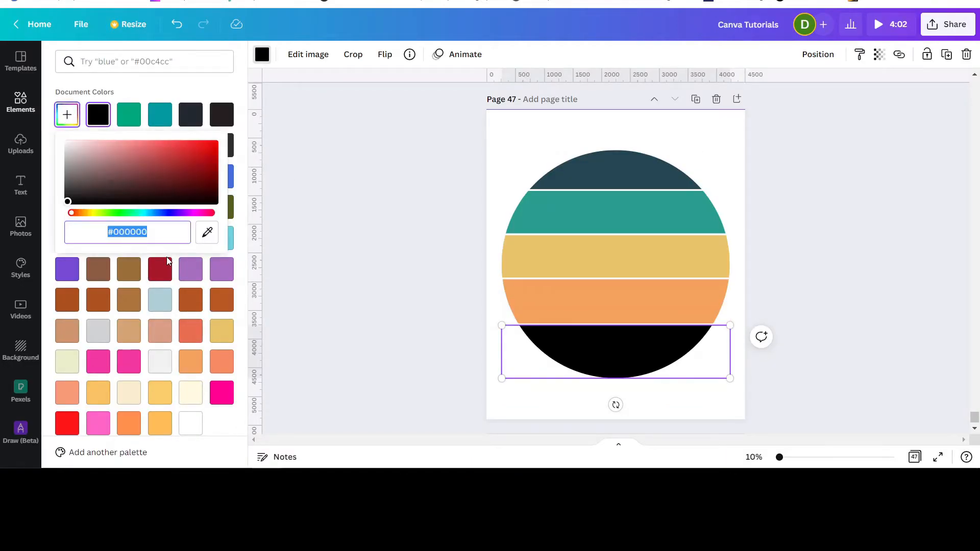
right_click(109, 231)
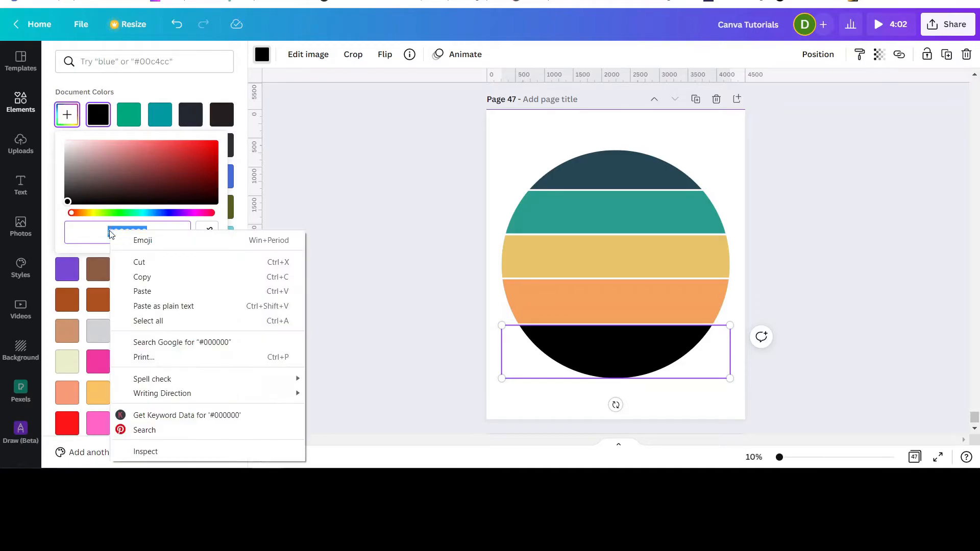
click(147, 289)
click(785, 256)
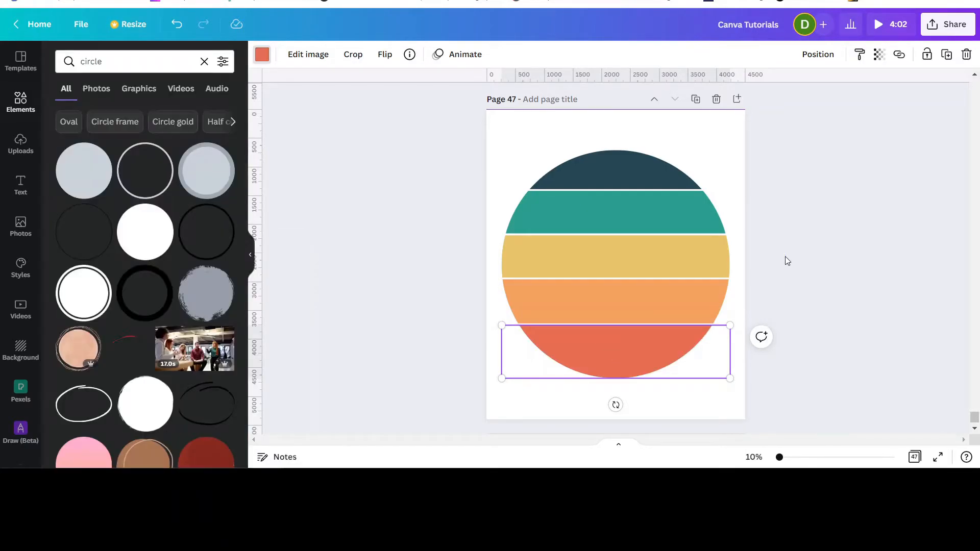
Group all five stripes of the circle and set the group's transparency to 78
click(736, 153)
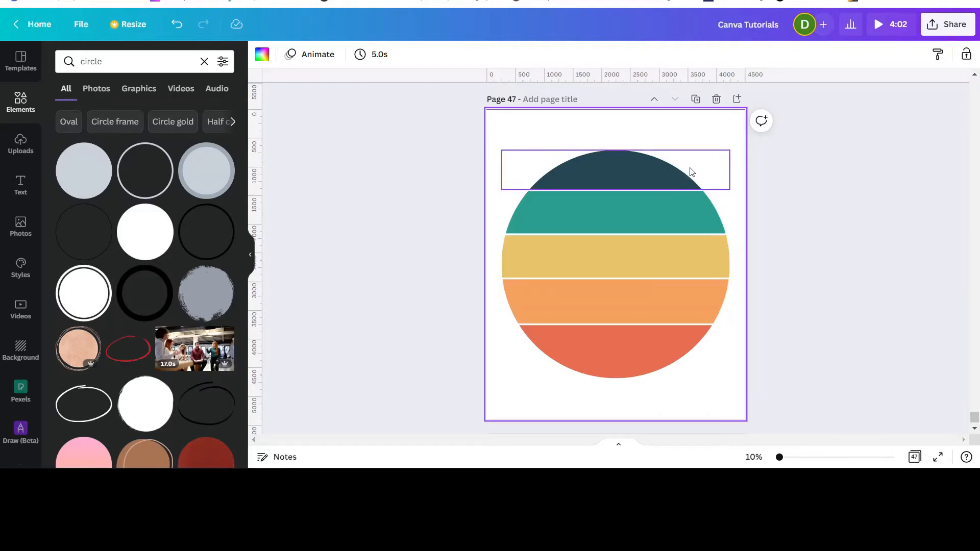
drag(440, 153, 781, 390)
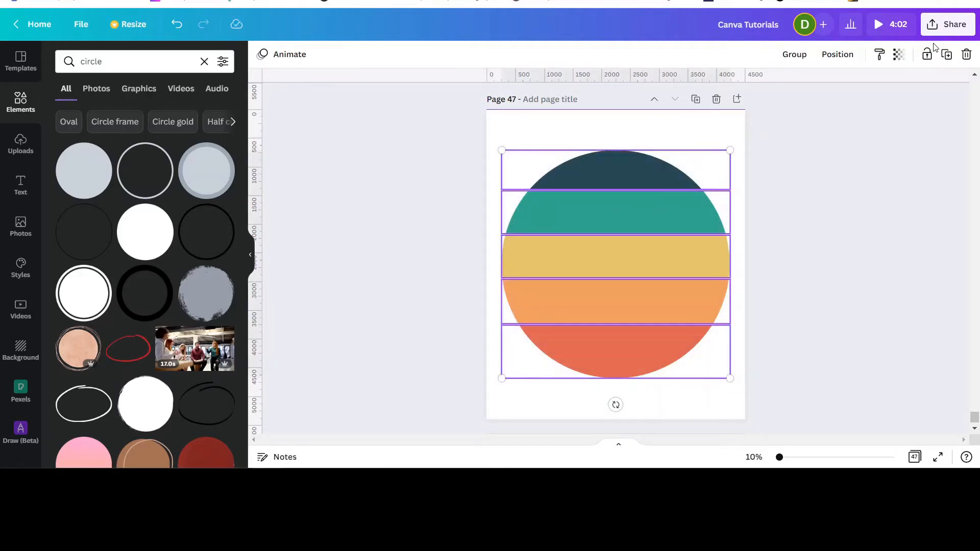
click(797, 56)
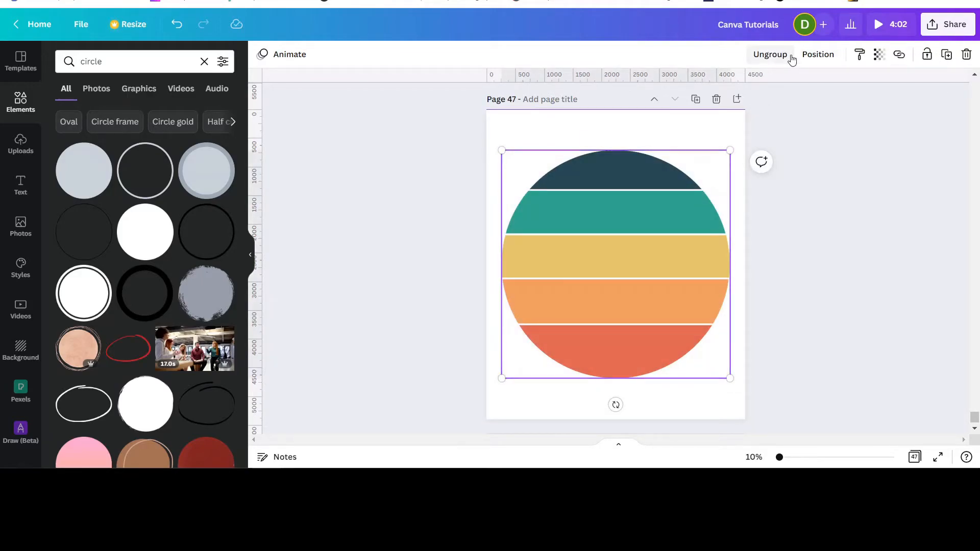
click(878, 58)
drag(874, 102, 852, 105)
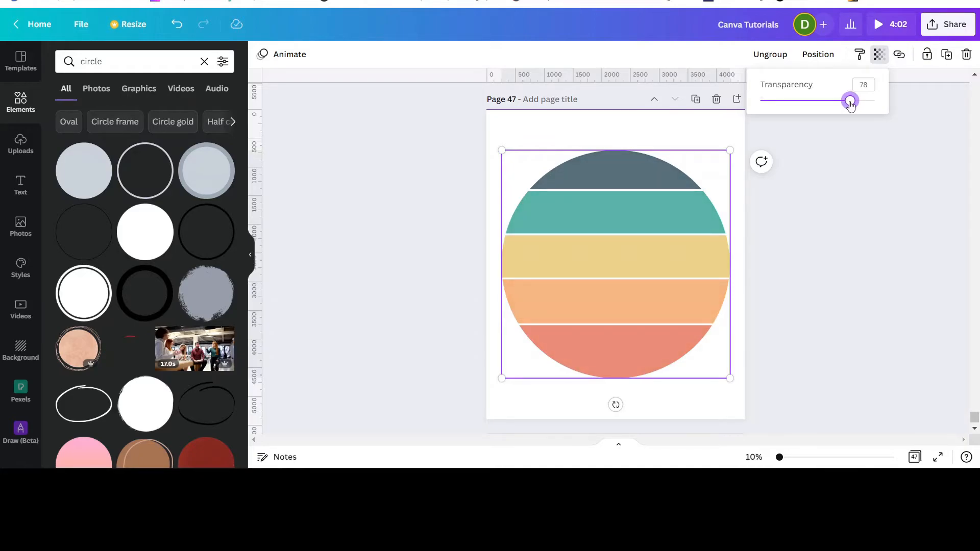
click(836, 202)
click(835, 202)
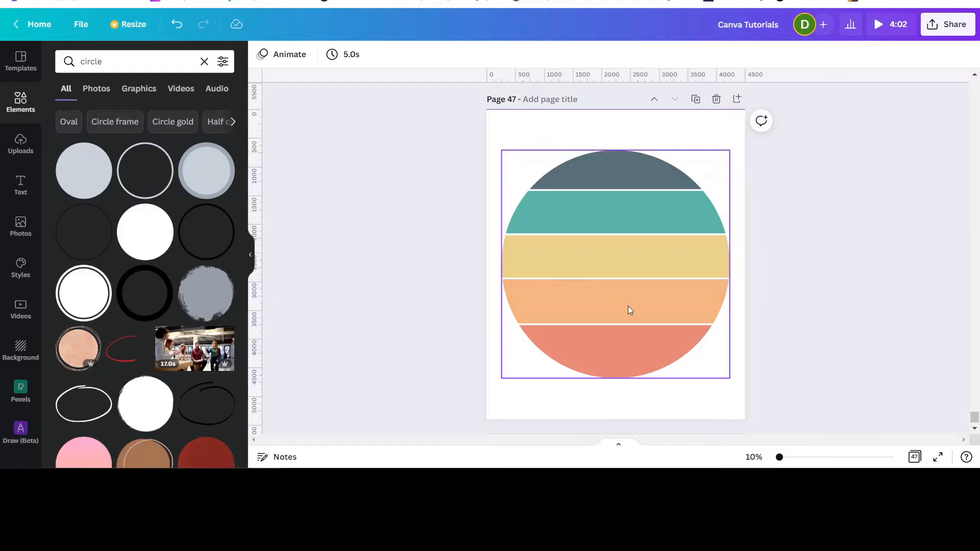
Search the elements library for "dots" and browse the results for a speckle graphic
click(62, 61)
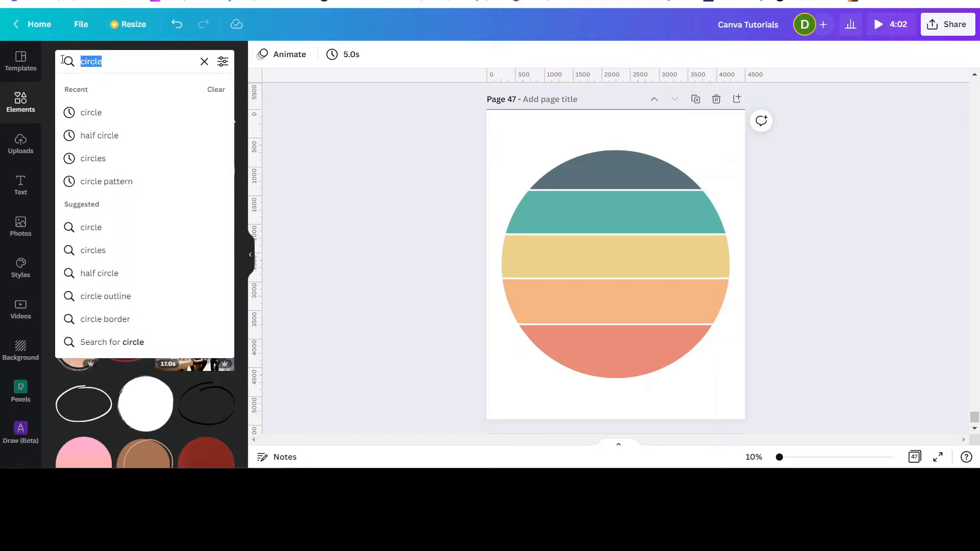
text(dots)
key(Return)
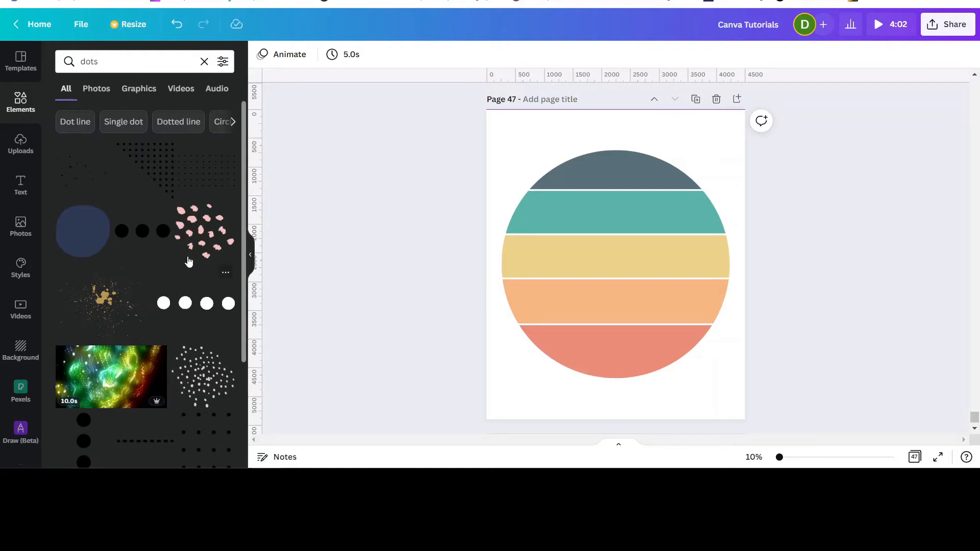
scroll(158, 235, down, 3)
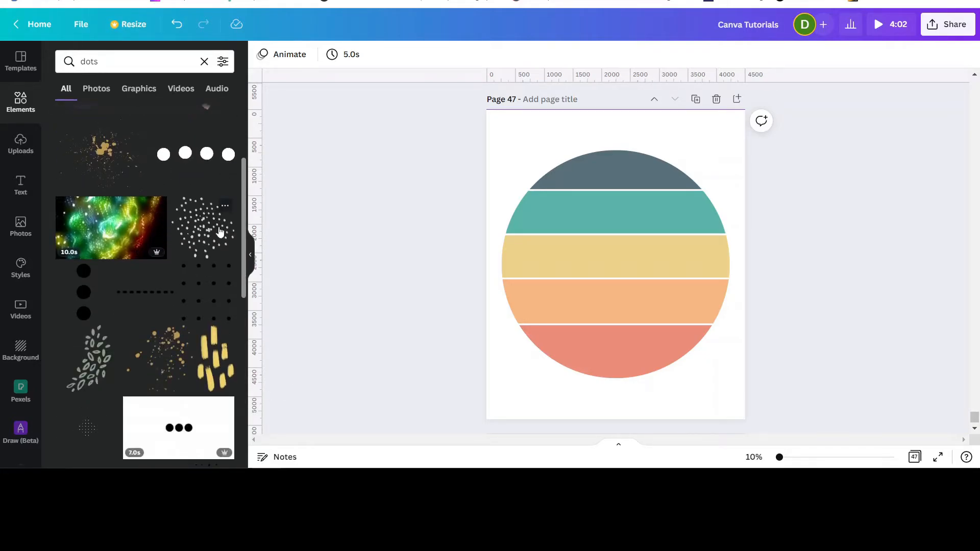
scroll(218, 232, down, 4)
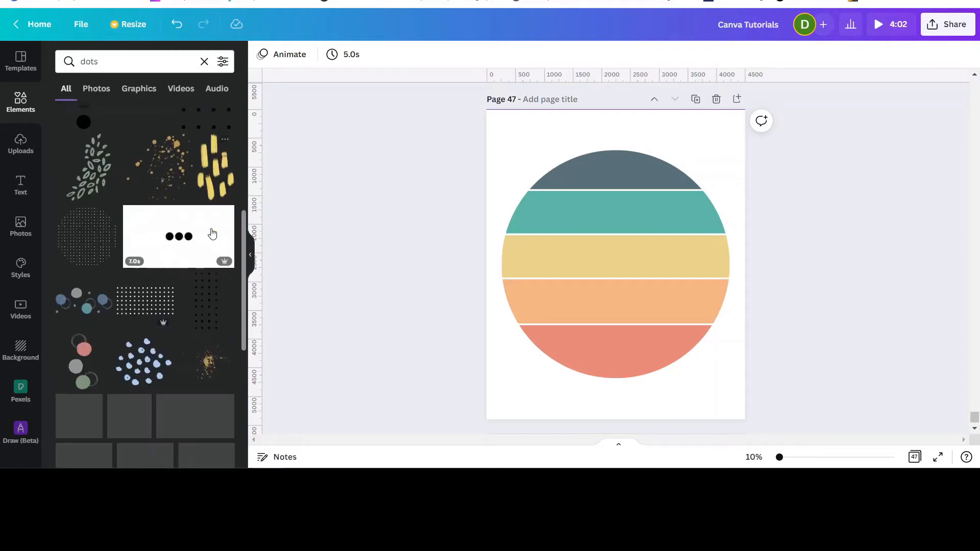
scroll(173, 248, down, 4)
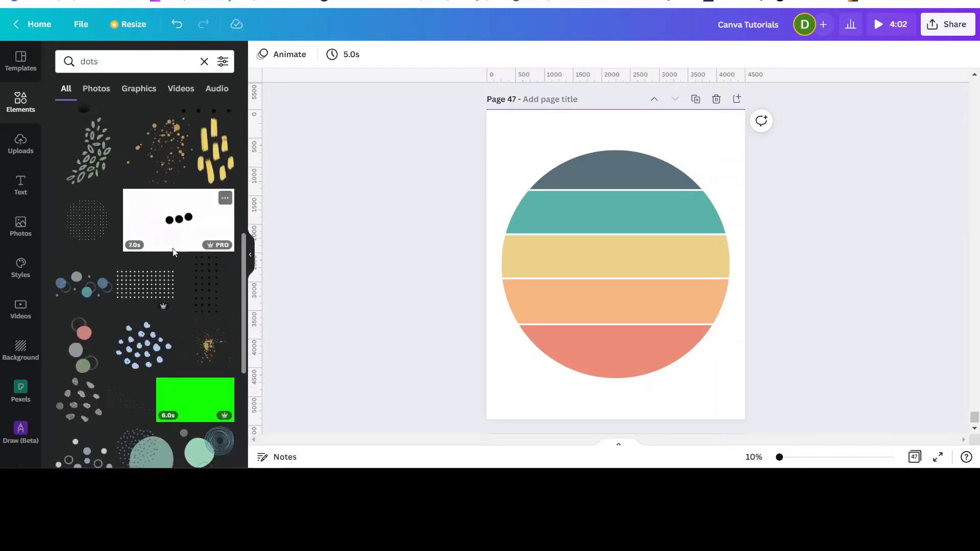
scroll(160, 199, up, 5)
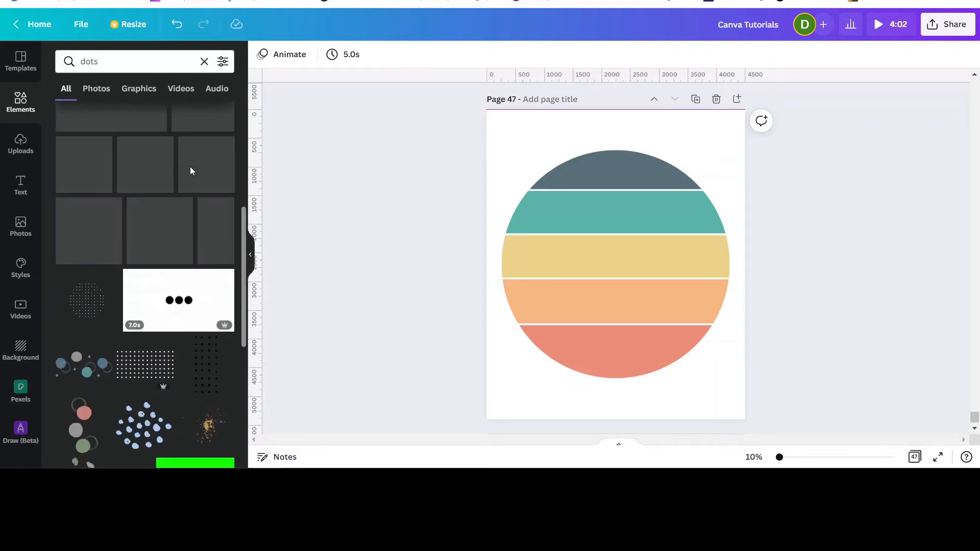
scroll(183, 256, up, 4)
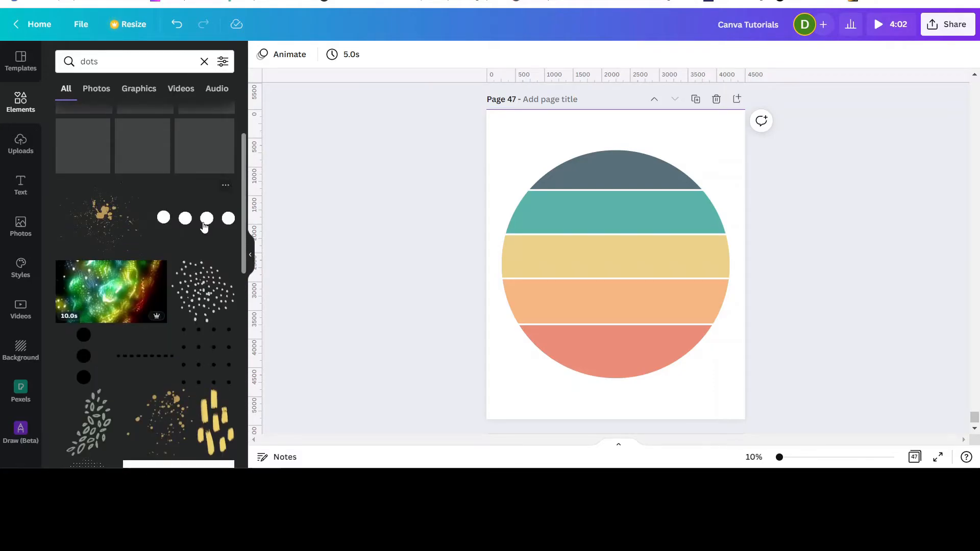
click(199, 302)
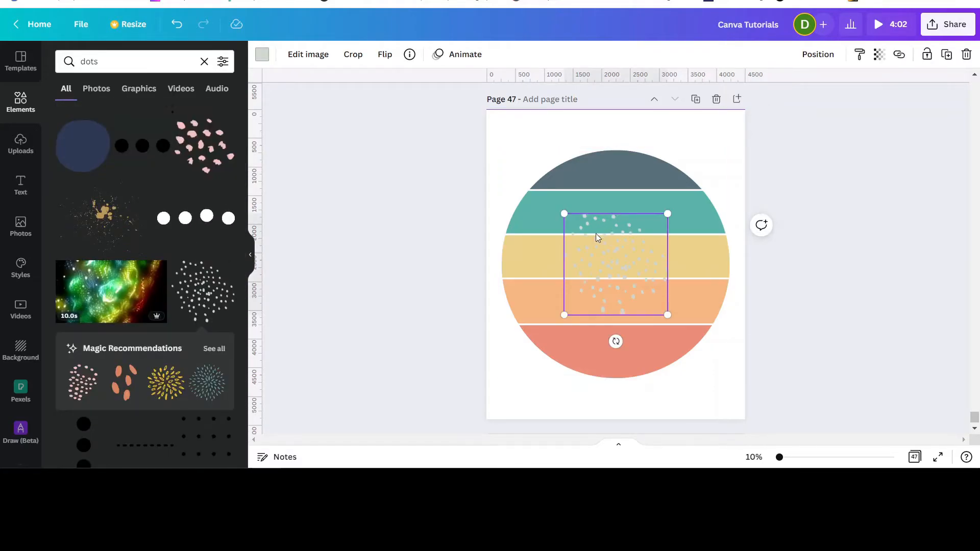
mouse_move(564, 214)
mouse_down()
mouse_move(610, 254)
mouse_move(506, 171)
mouse_move(563, 216)
mouse_up()
click(262, 54)
click(95, 114)
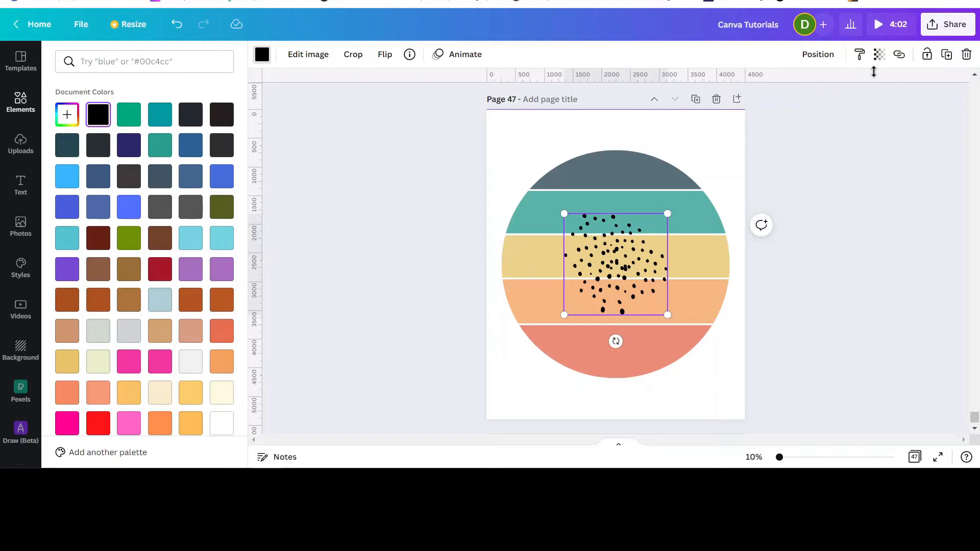
click(879, 56)
drag(874, 101, 798, 112)
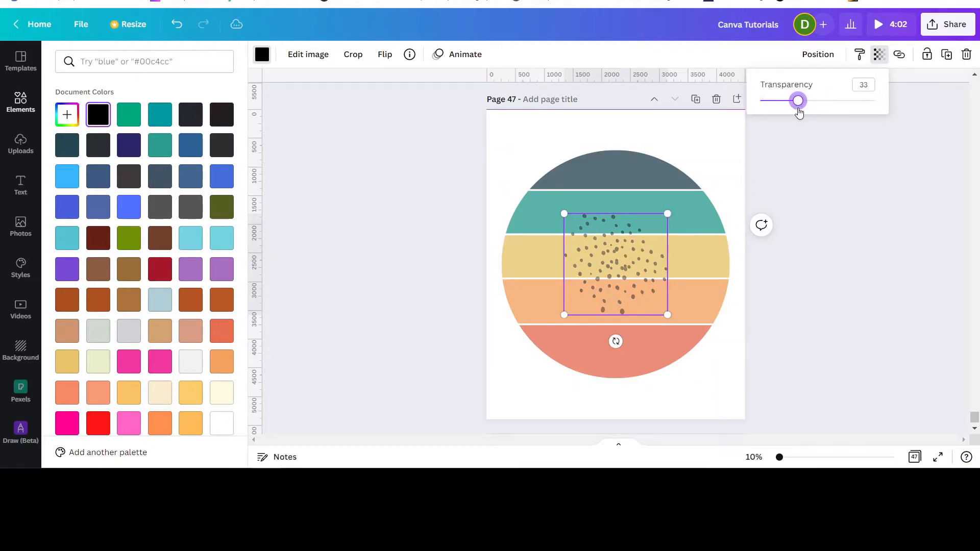
drag(640, 262, 613, 229)
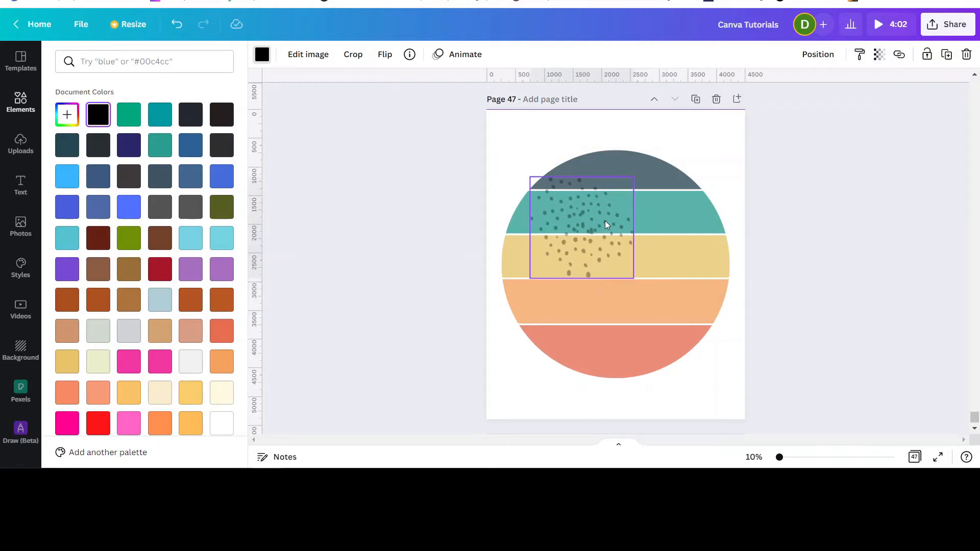
key(Delete)
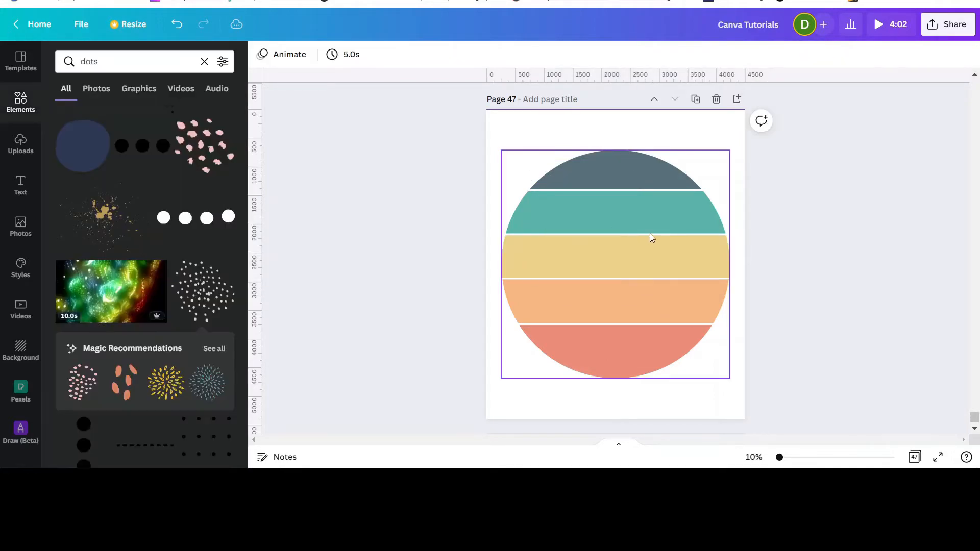
Add the sparse black speckle graphic, place it over the green stripe and set its transparency to 33
scroll(146, 219, up, 3)
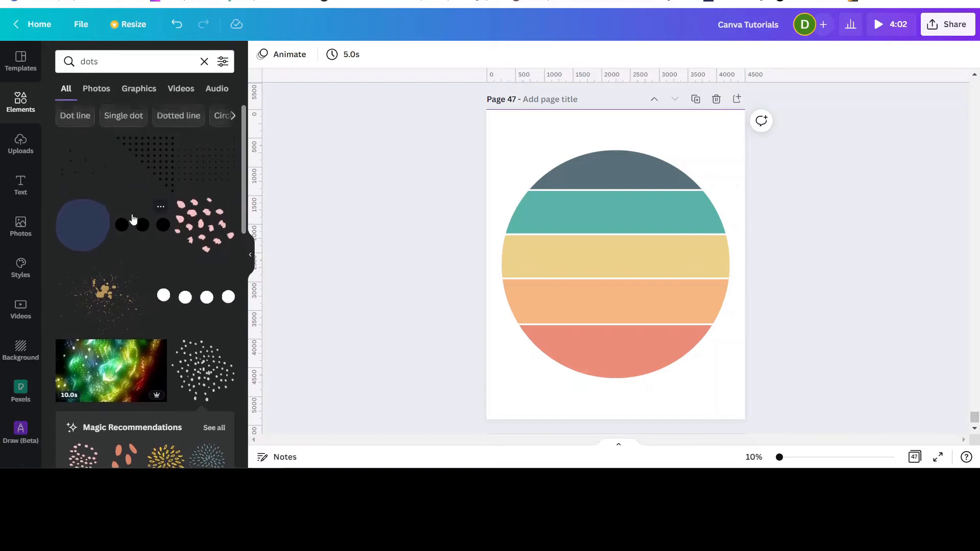
click(69, 174)
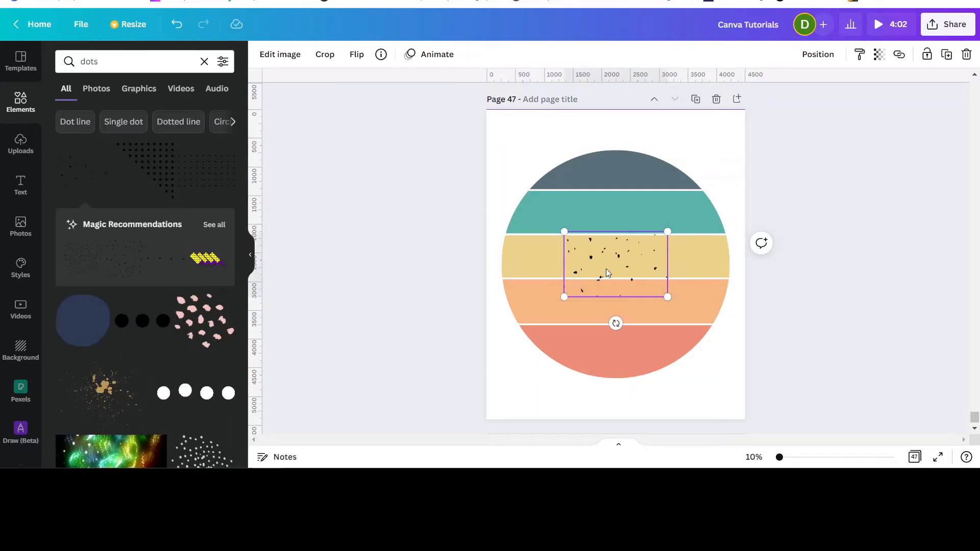
drag(615, 239, 600, 211)
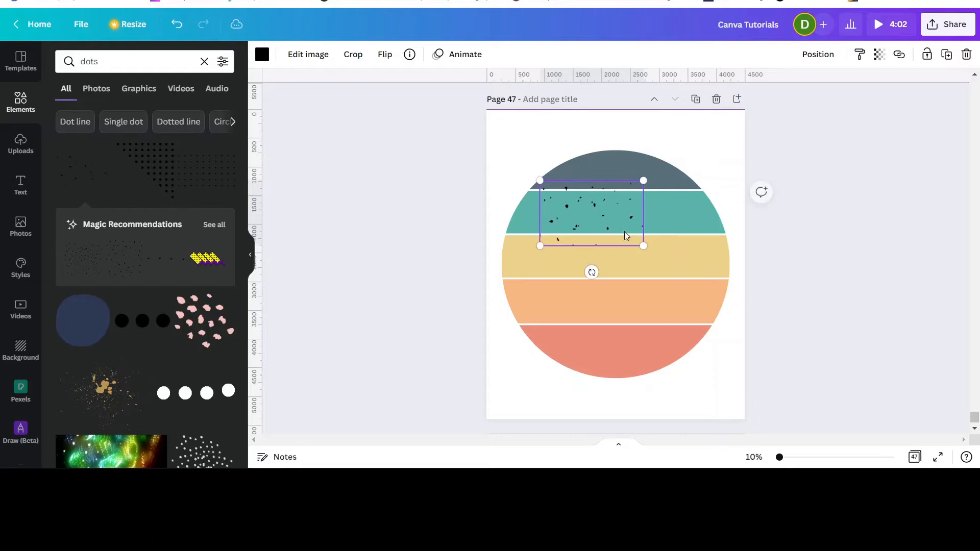
click(878, 56)
drag(874, 104, 800, 115)
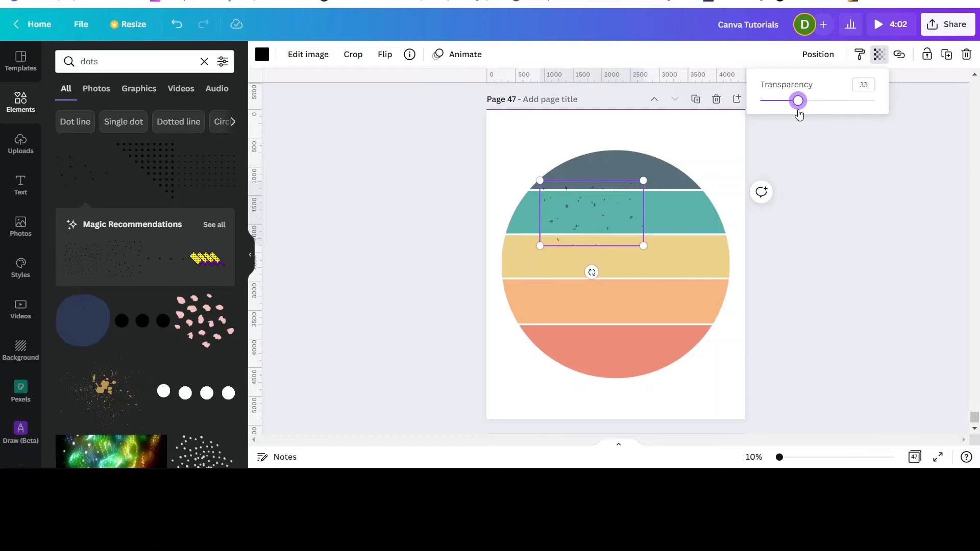
click(887, 188)
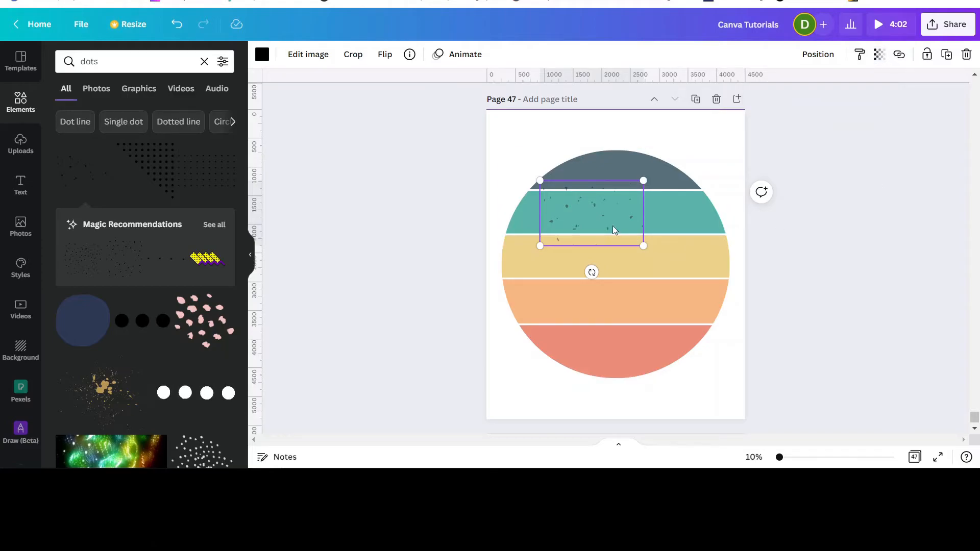
Duplicate the speckle graphic several times and spread the copies over the dark top, yellow, orange and red stripes of the circle
click(947, 55)
click(948, 57)
drag(585, 217, 566, 302)
drag(609, 213, 606, 183)
drag(550, 210, 560, 328)
drag(676, 250, 676, 292)
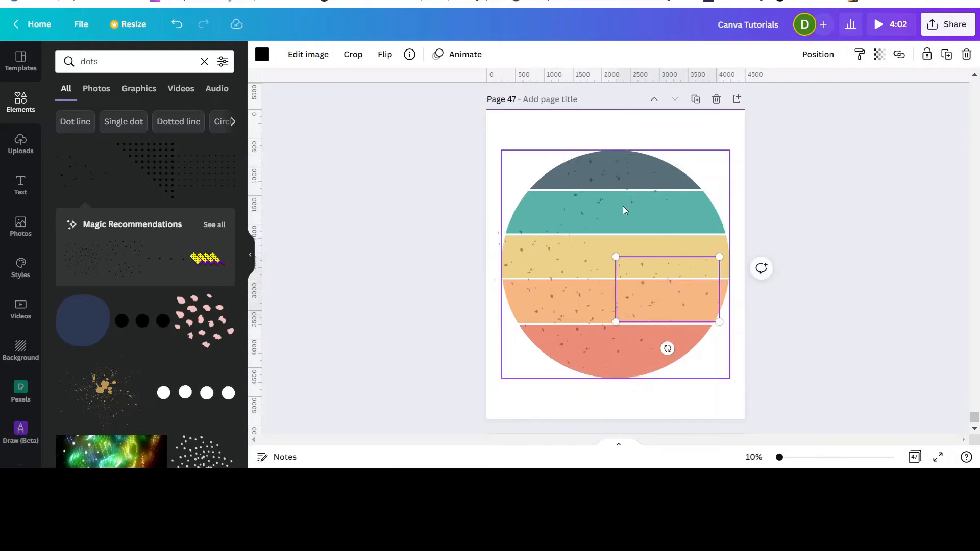
Place another speckle copy over the right part of the green stripe and shrink it slightly to fit inside the circle
drag(612, 192, 702, 219)
drag(719, 175, 708, 182)
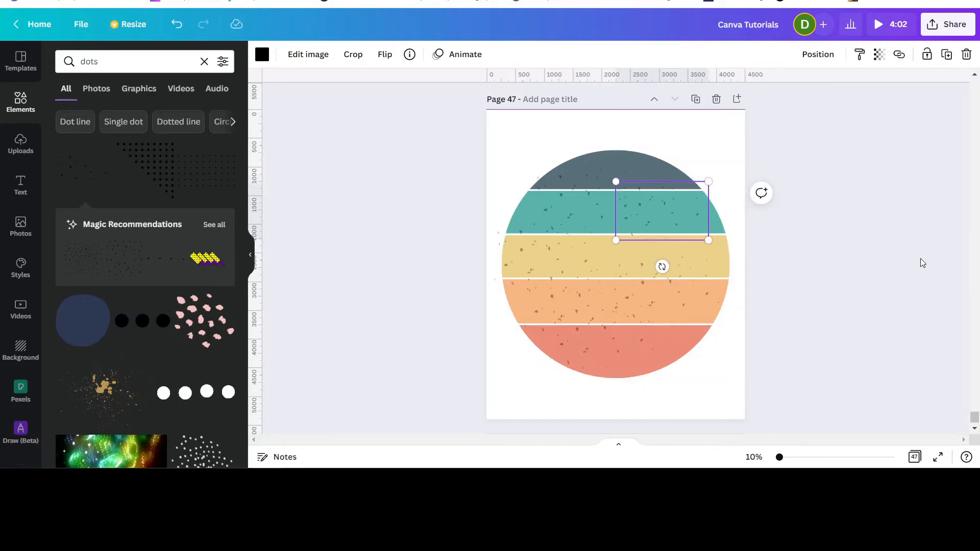
click(803, 319)
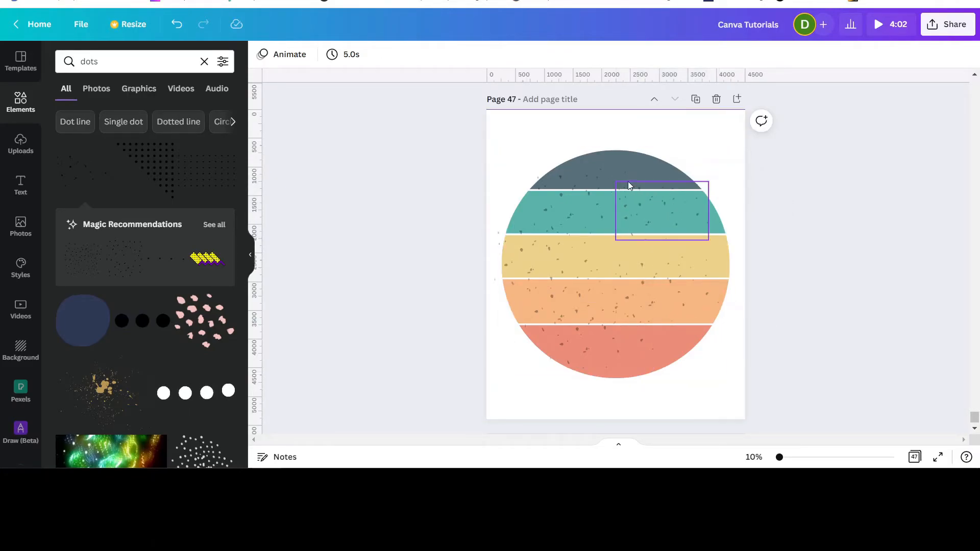
Duplicate the green stripe's right speckle onto the dark top stripe, and centre the speckle on the bottom red stripe
click(652, 206)
click(947, 56)
drag(648, 206, 604, 189)
click(847, 205)
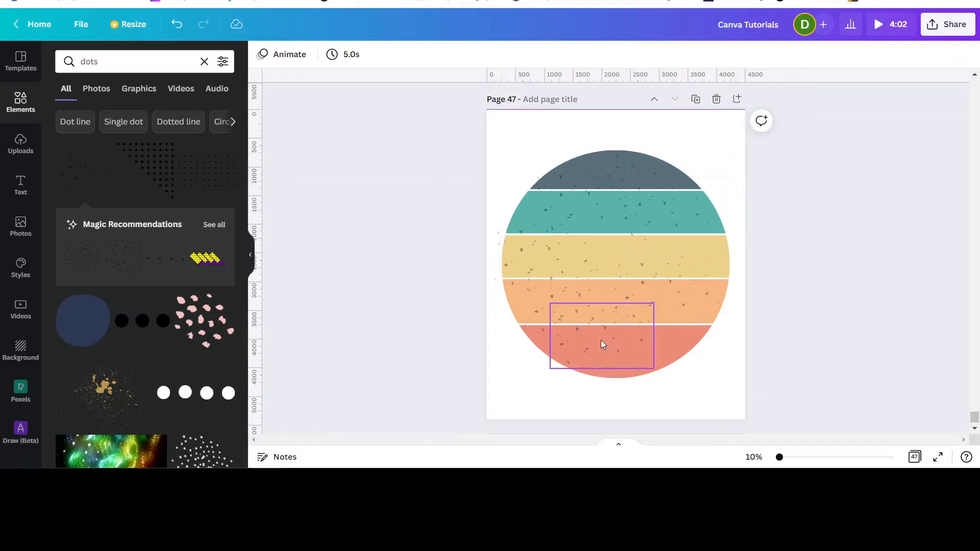
drag(602, 339, 614, 339)
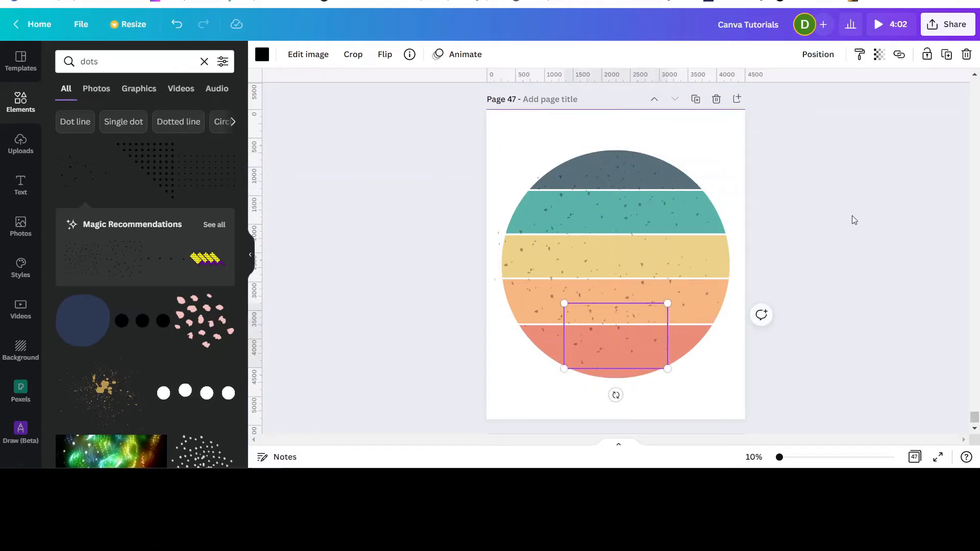
click(836, 225)
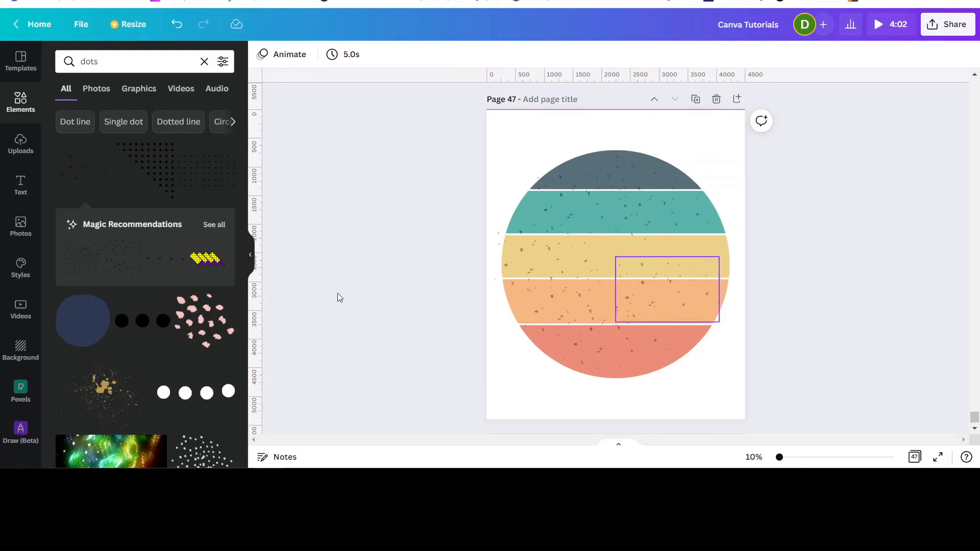
Search the elements library for "heart", add the pink scribbled heart and place it over the circle's lower-left stripes
click(105, 63)
drag(105, 63, 76, 65)
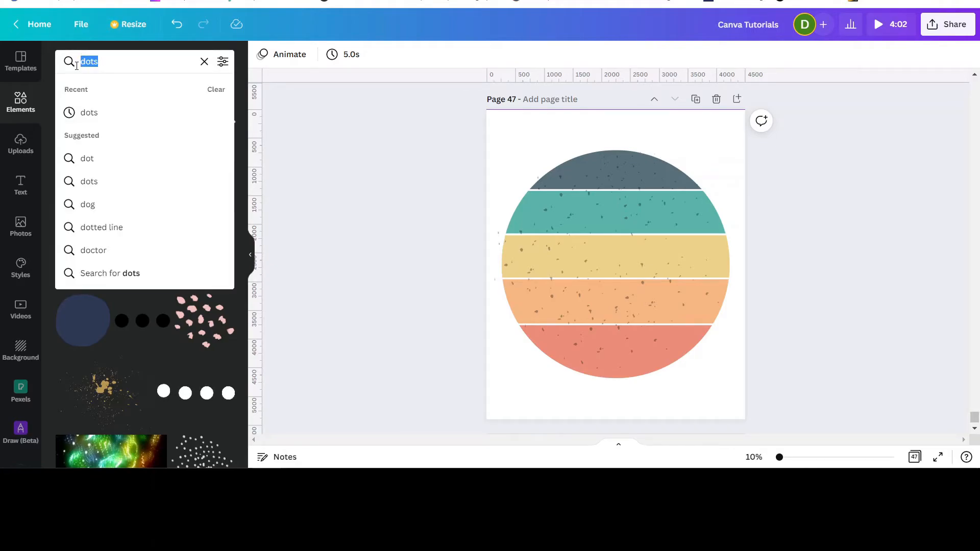
text(heart)
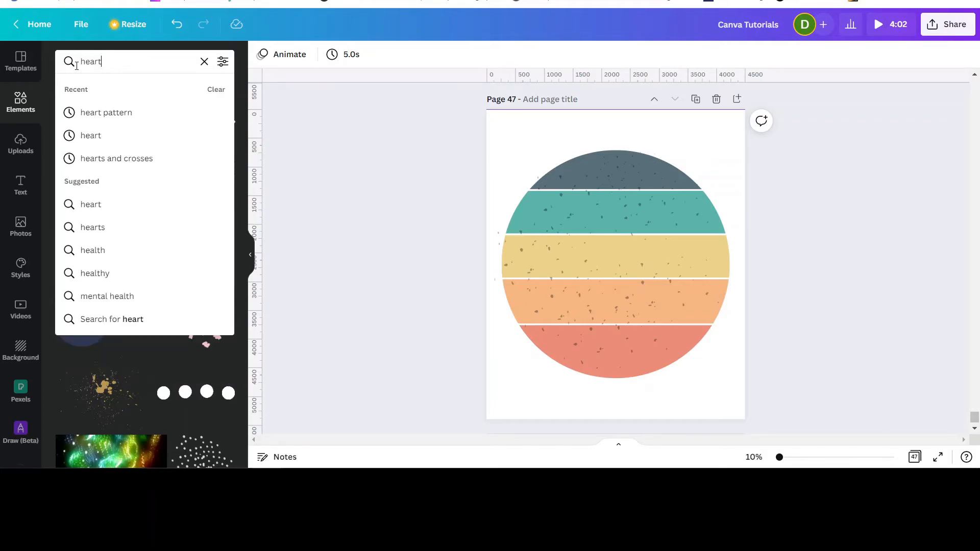
key(Return)
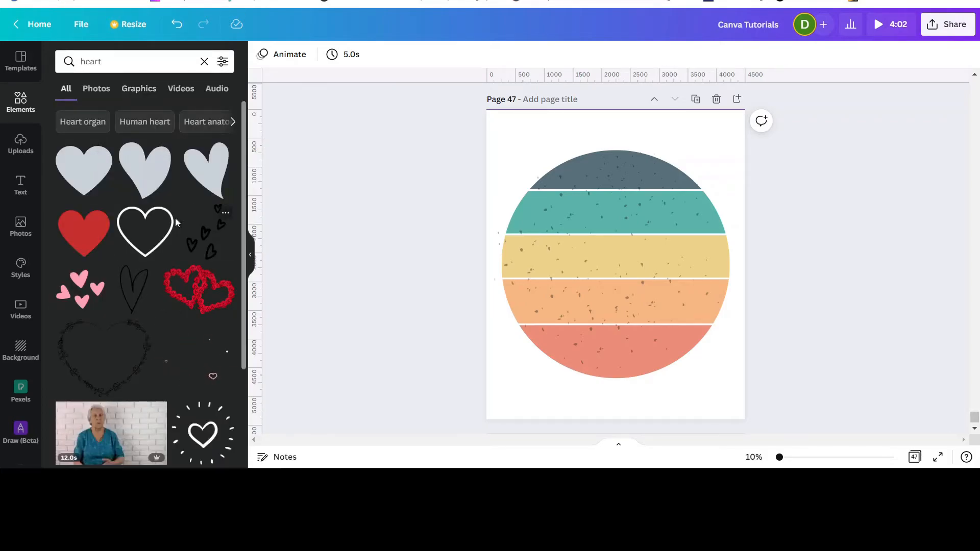
scroll(120, 224, down, 3)
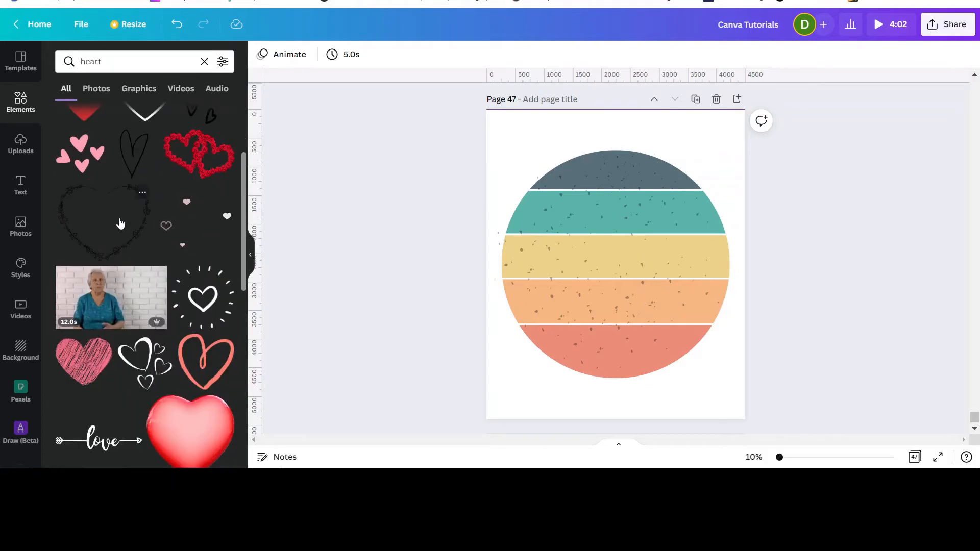
click(83, 361)
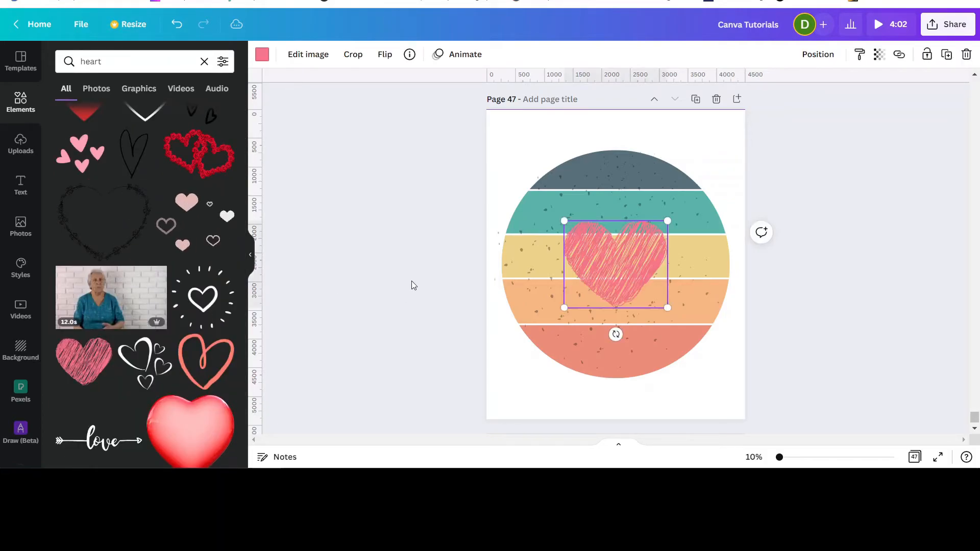
drag(626, 255, 585, 305)
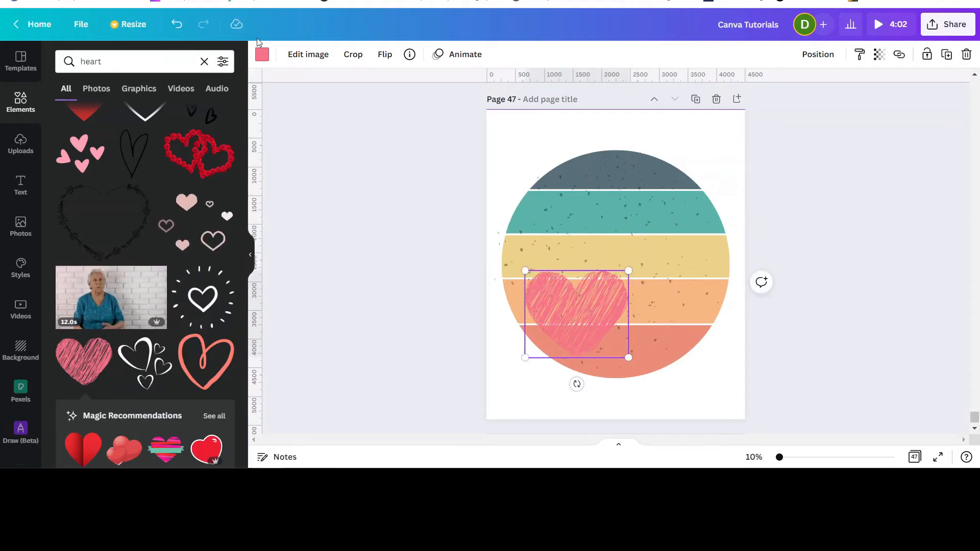
Recolor the scribbled heart bright red and set its transparency to 46
click(262, 54)
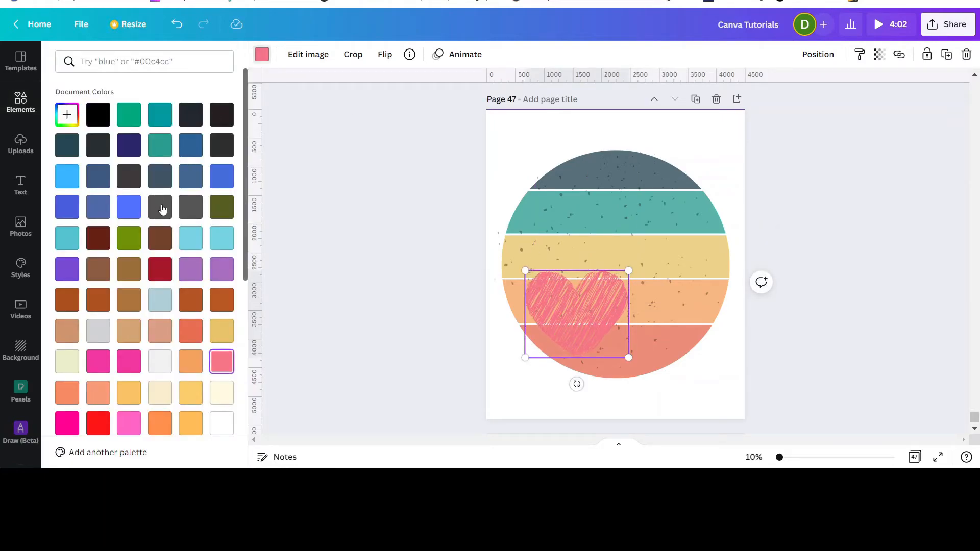
click(103, 425)
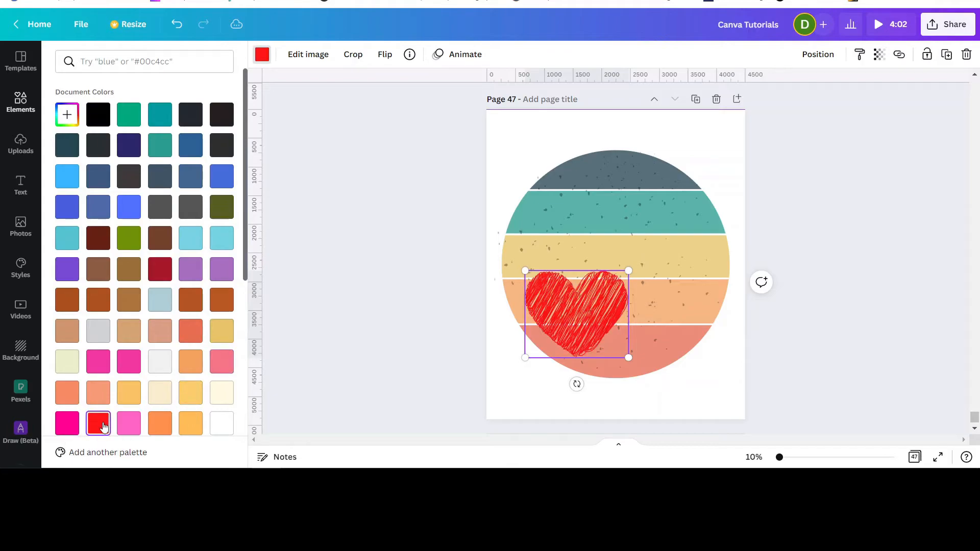
click(879, 54)
drag(876, 102, 813, 113)
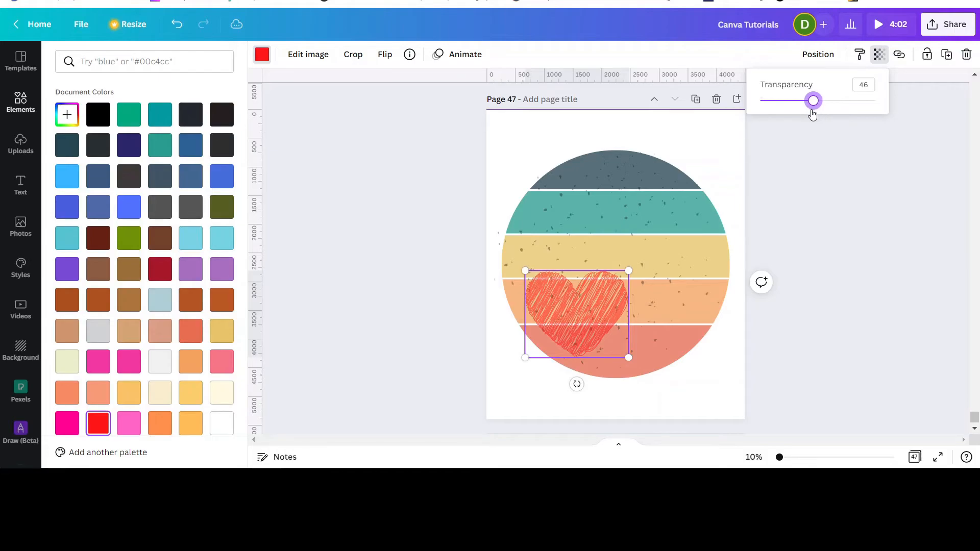
Duplicate the red heart and place the copy, made smaller, over the circle's upper-right stripes
click(944, 56)
drag(594, 282, 671, 178)
drag(585, 320, 633, 306)
Duplicate the small heart, place the copy over the circle's lower-right stripes and recolor it magenta pink
click(947, 55)
drag(680, 276, 632, 318)
drag(602, 348, 648, 341)
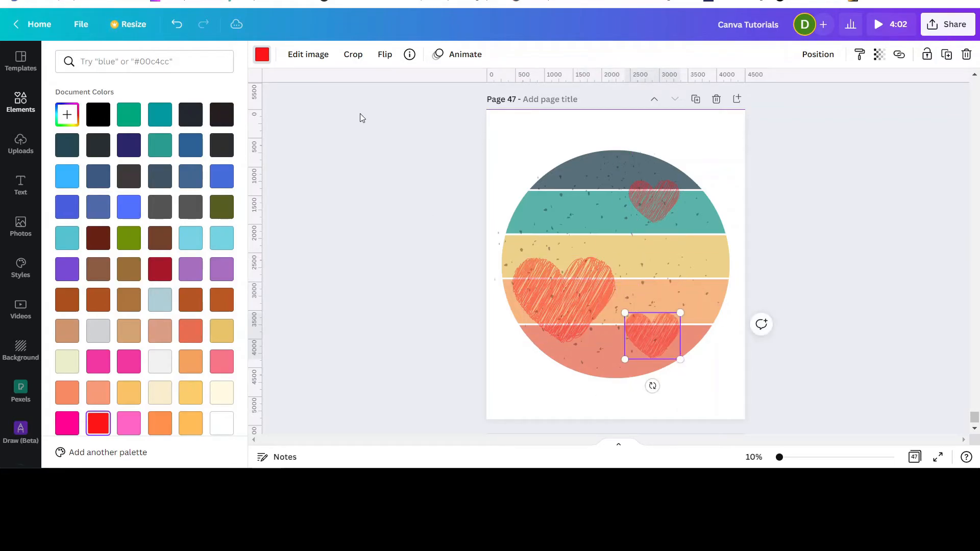
click(99, 364)
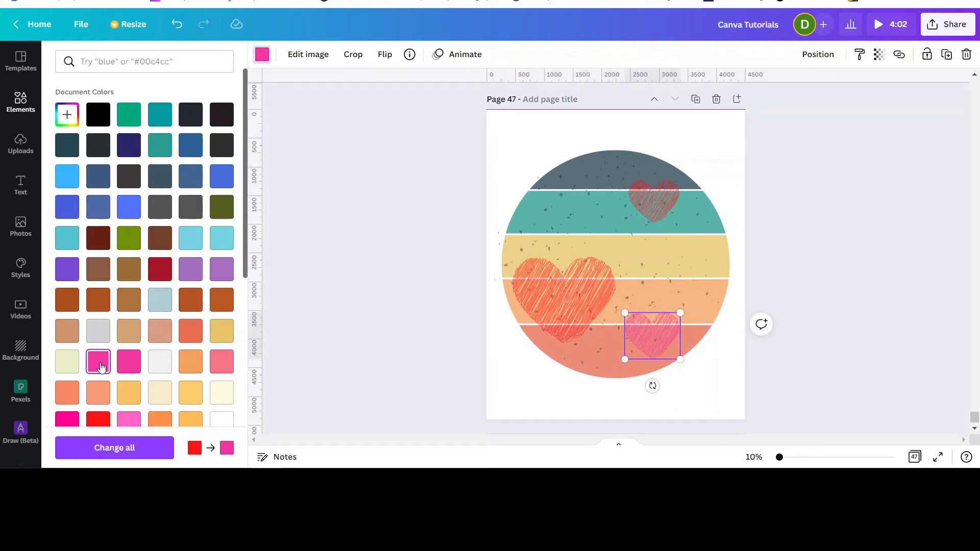
click(814, 182)
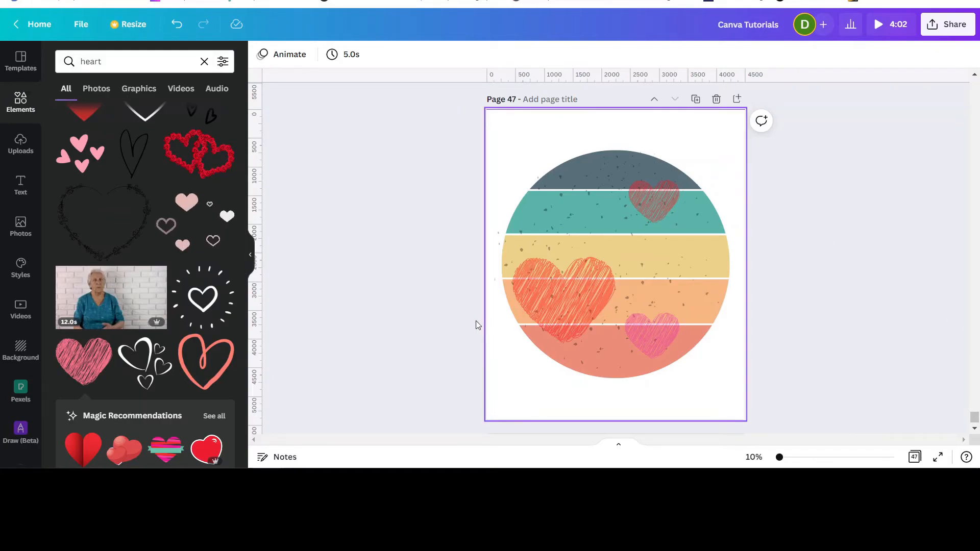
Add a heading to the page with the text "Retro Design"
click(20, 184)
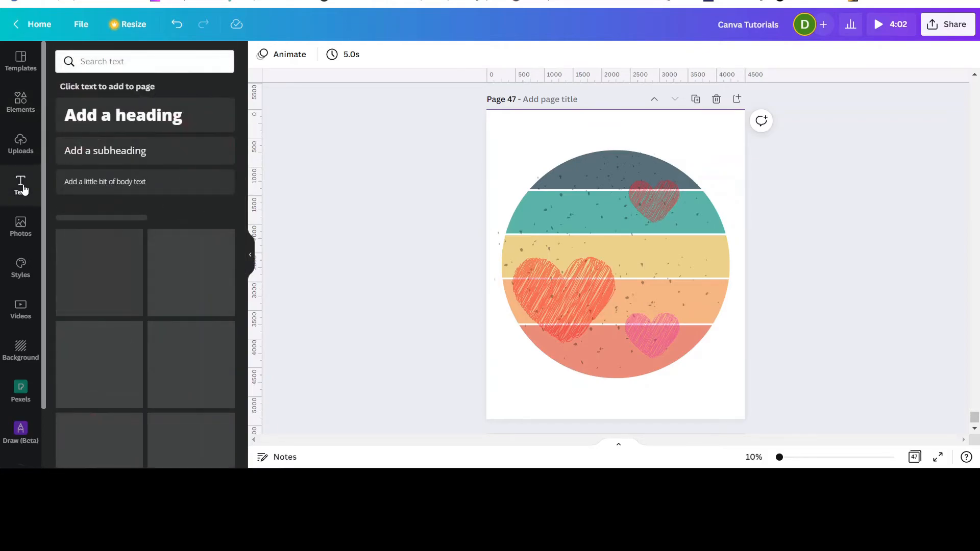
click(97, 119)
text(Retro)
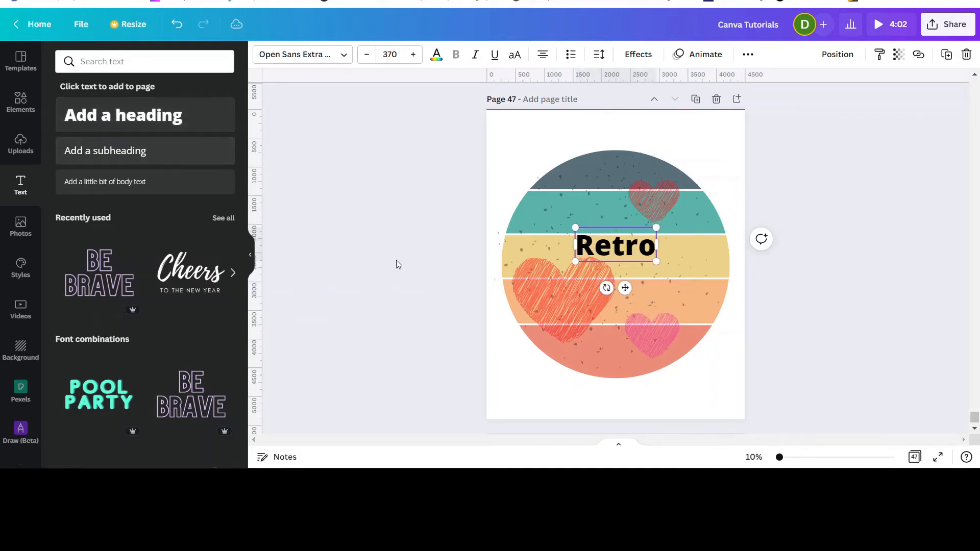
text( De)
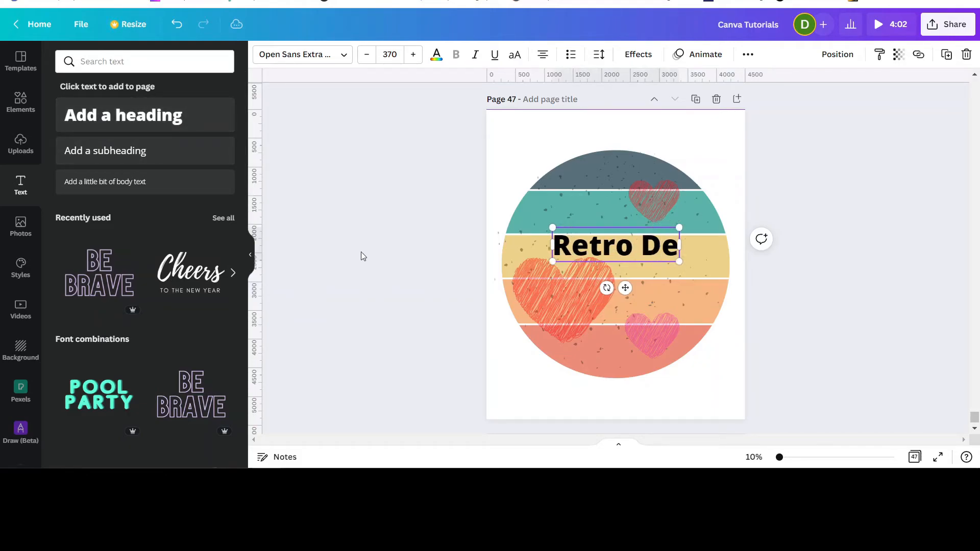
text(sign)
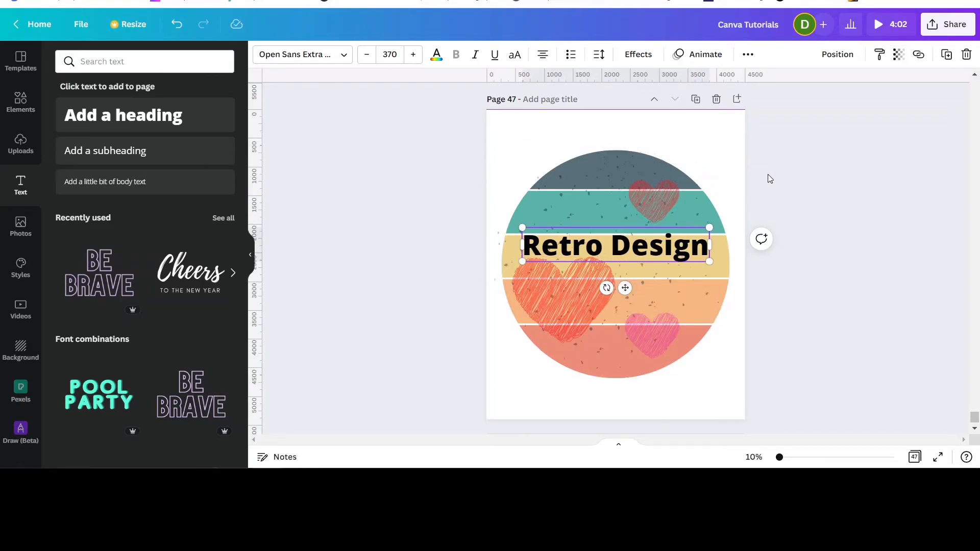
click(797, 198)
Move the heading below the circle and group the striped circle with its speckles and hearts
drag(653, 250, 652, 415)
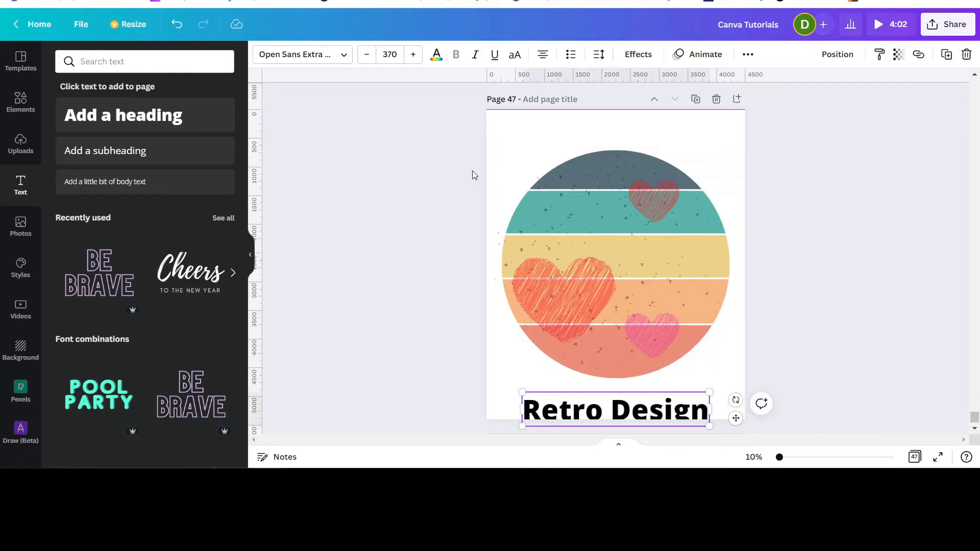
drag(451, 157, 801, 69)
click(792, 55)
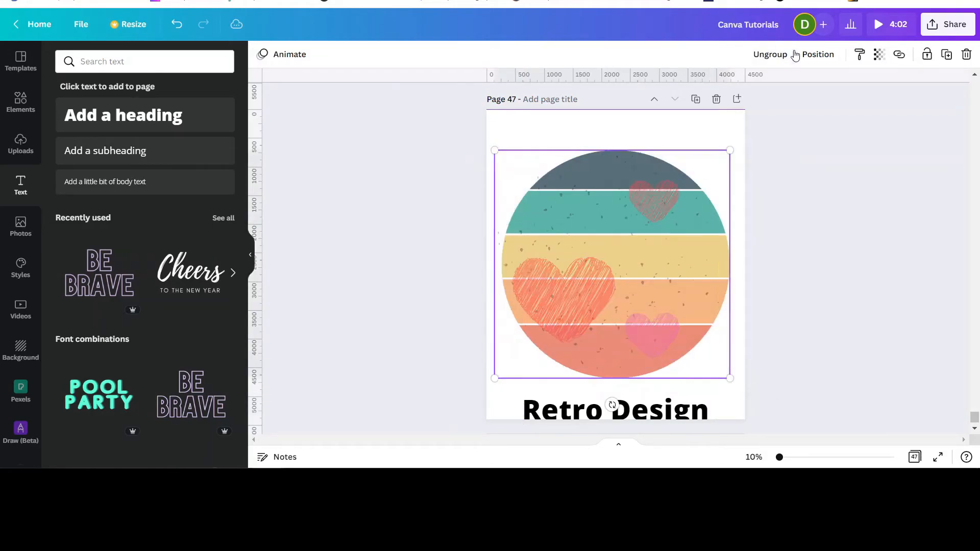
Move the heading to the top of the page and lower the grouped circle so that it sits beneath the text
drag(663, 412, 664, 134)
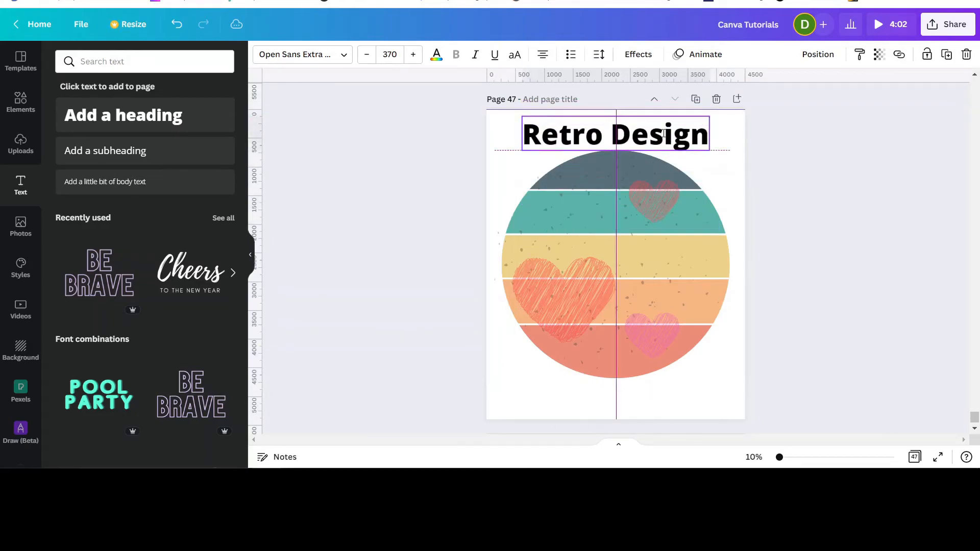
drag(666, 244, 669, 279)
drag(667, 138, 669, 153)
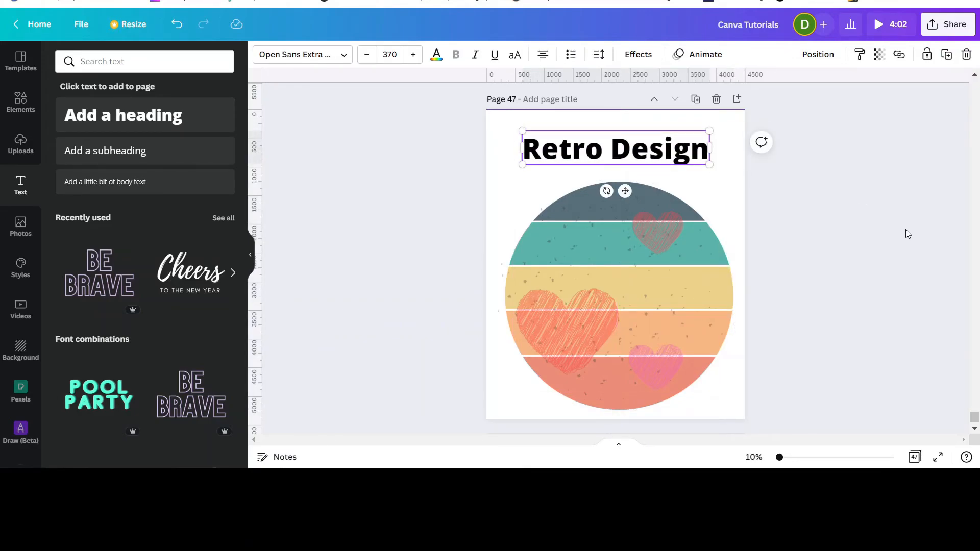
Search the fonts for "retro" for the "Retro Design" heading
click(344, 58)
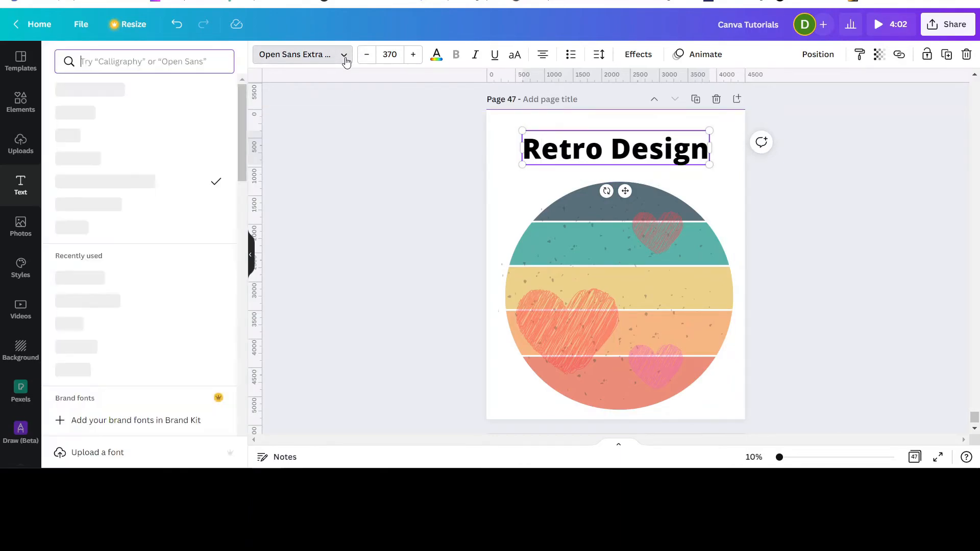
click(147, 62)
text(retro)
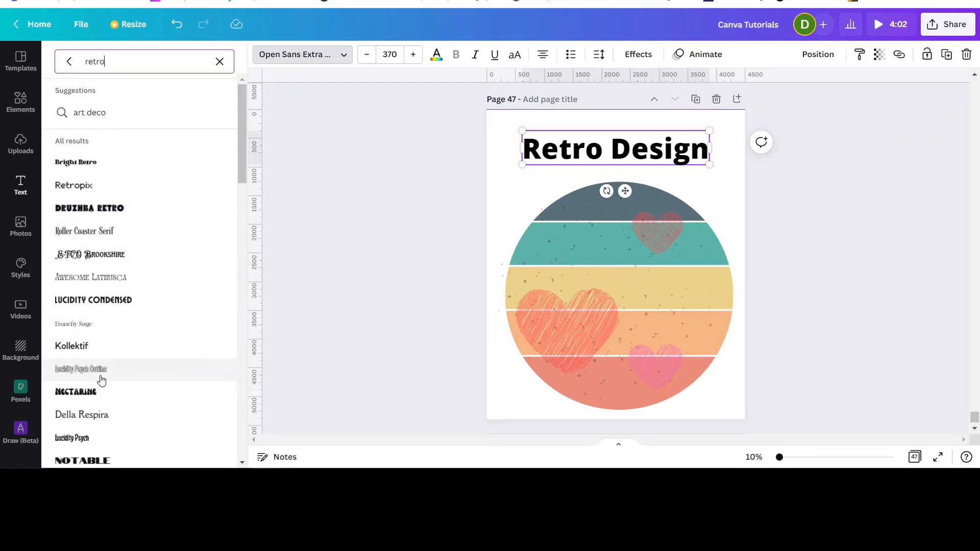
Try the Bright Retro, Retropix, Druzhba Retro, Roller Coaster Serif and Awesome Lathusca fonts on the heading
click(78, 162)
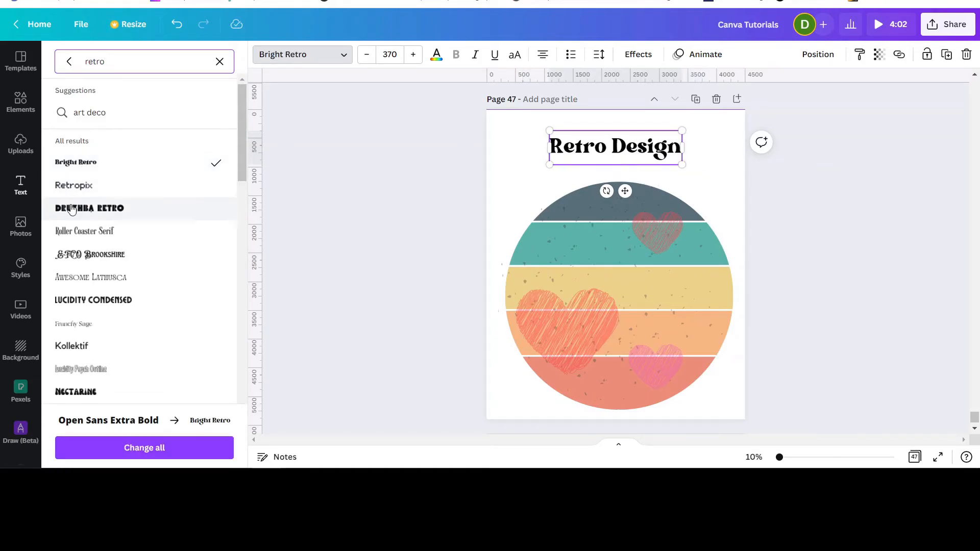
click(70, 185)
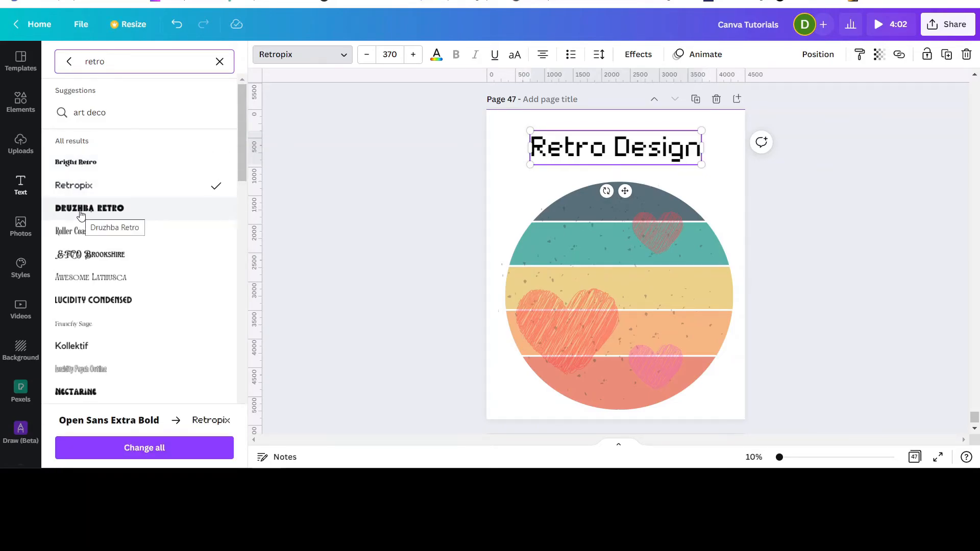
click(82, 214)
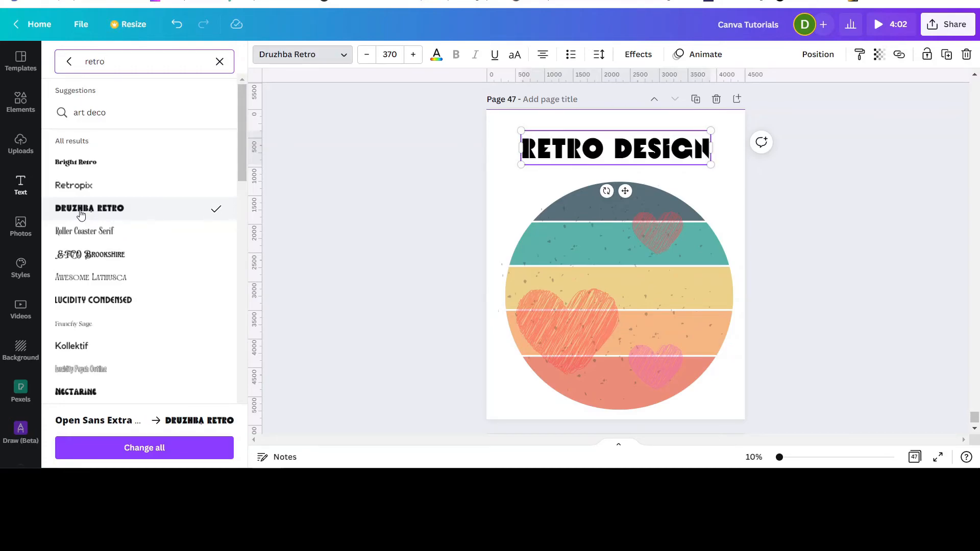
click(80, 234)
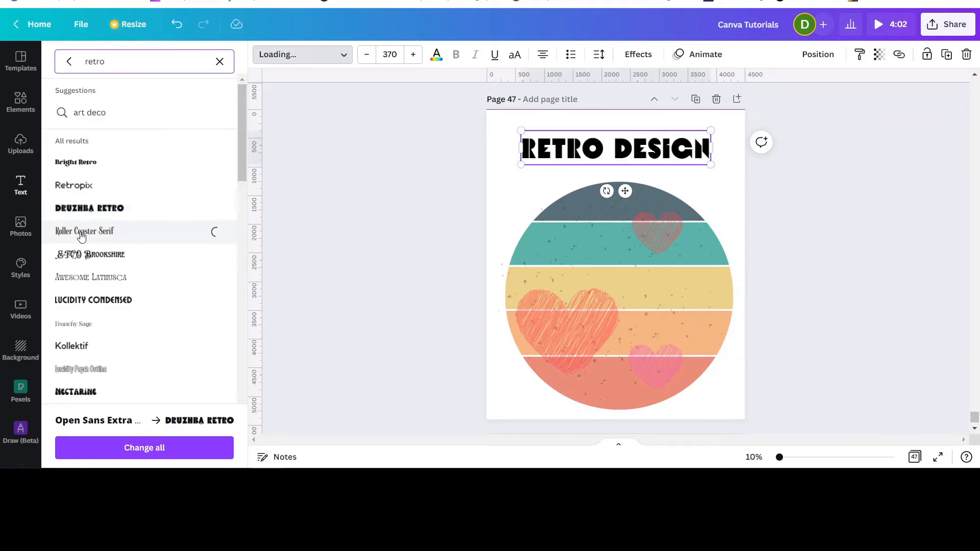
click(84, 284)
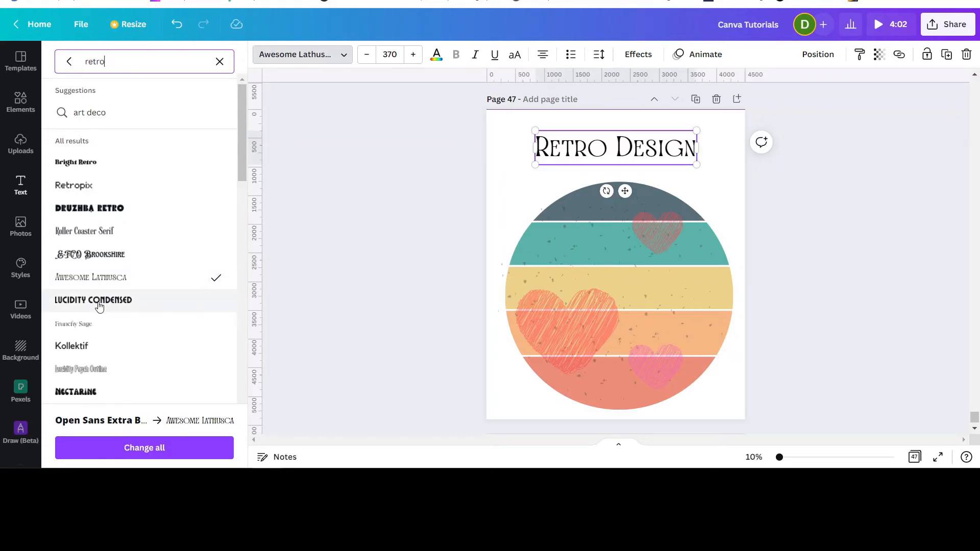
Set the heading's font to Margin
scroll(118, 306, down, 3)
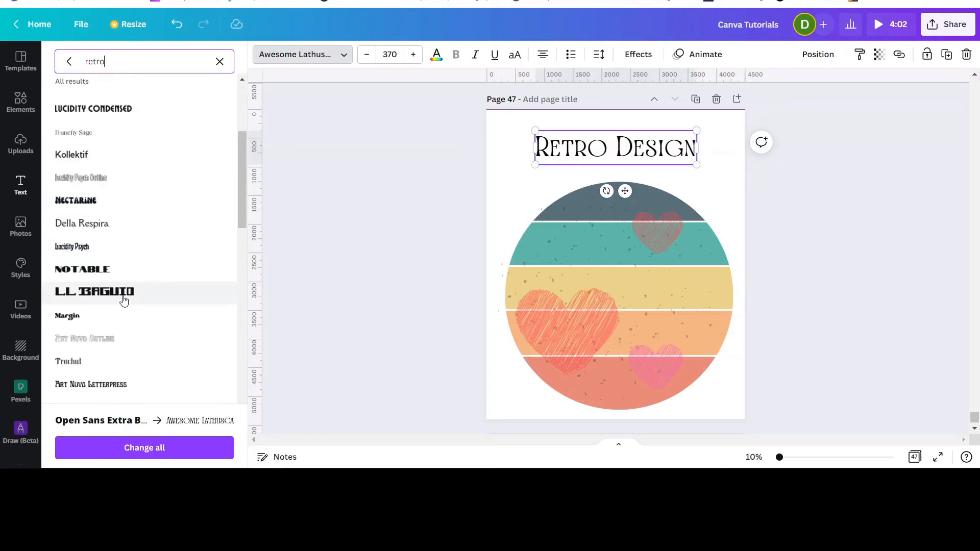
click(67, 315)
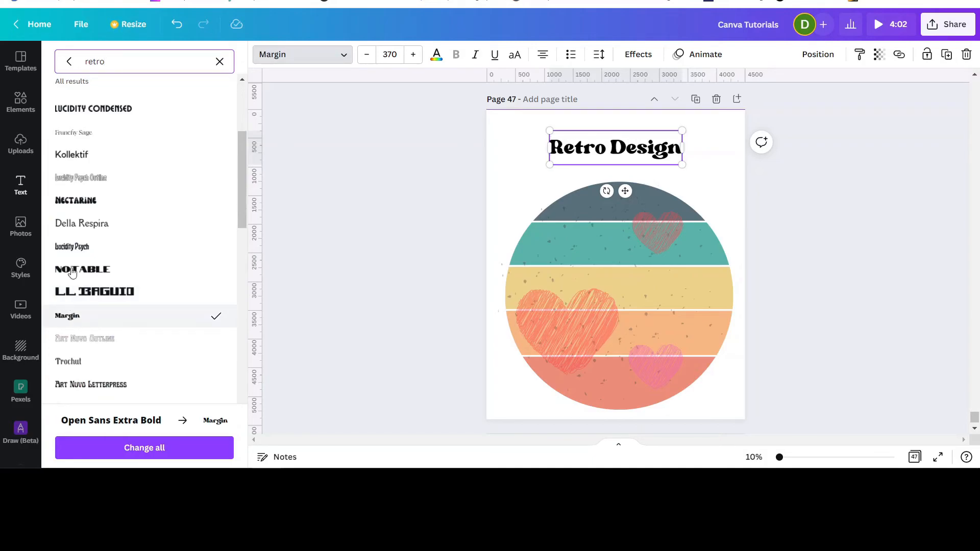
Try the Lucidity Psych font on the "Retro Design" heading, and set its font to Genty
click(76, 248)
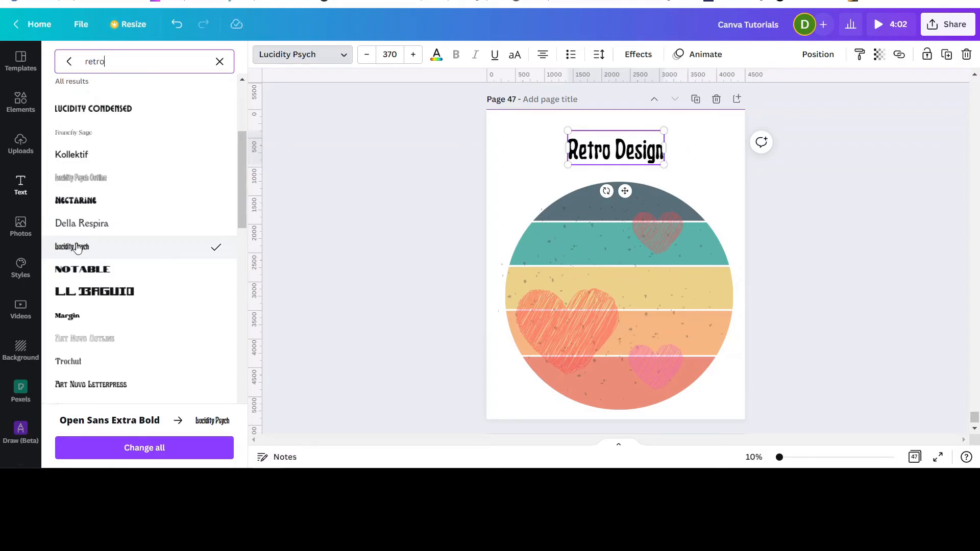
scroll(132, 249, down, 3)
scroll(133, 249, down, 3)
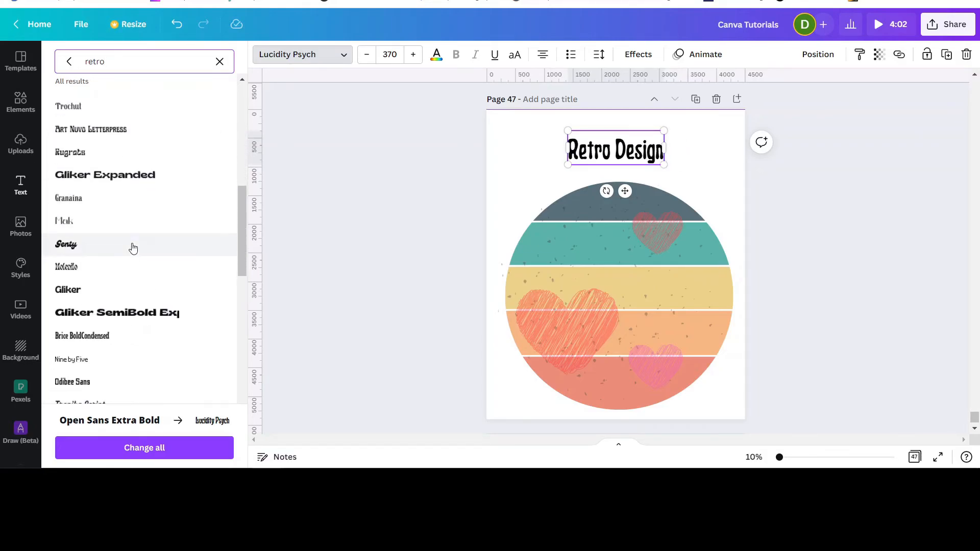
click(67, 246)
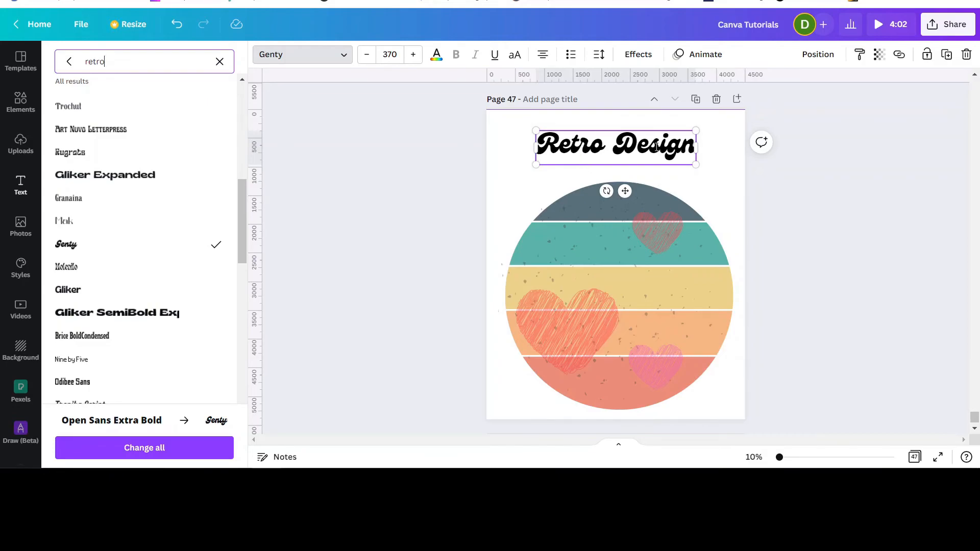
Apply the Curve shape effect to the "Retro Design" heading with a curve value of 49
click(637, 55)
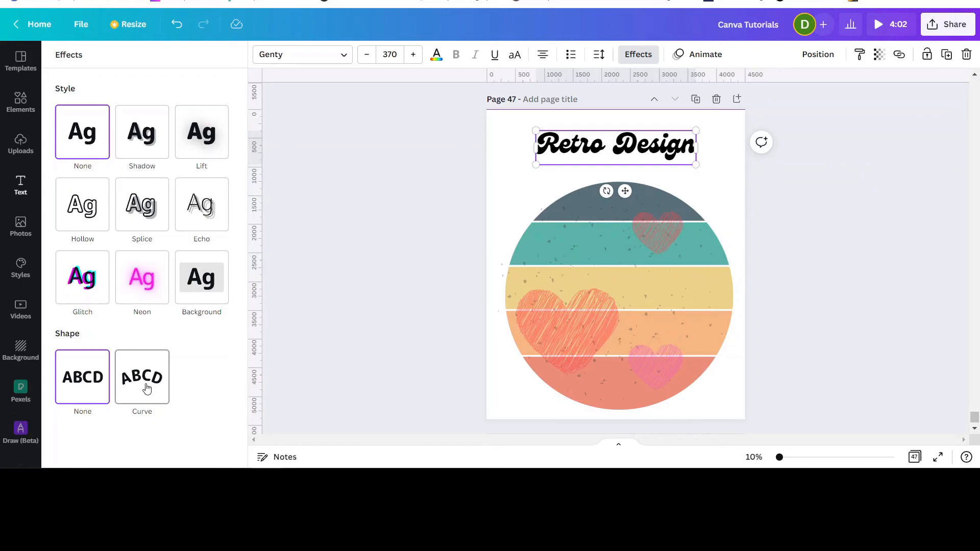
click(147, 389)
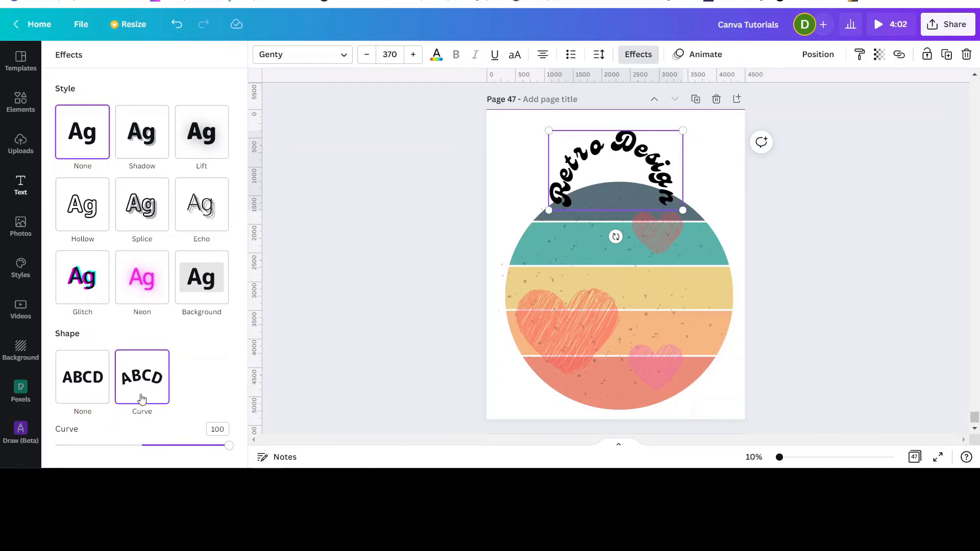
drag(229, 447, 187, 434)
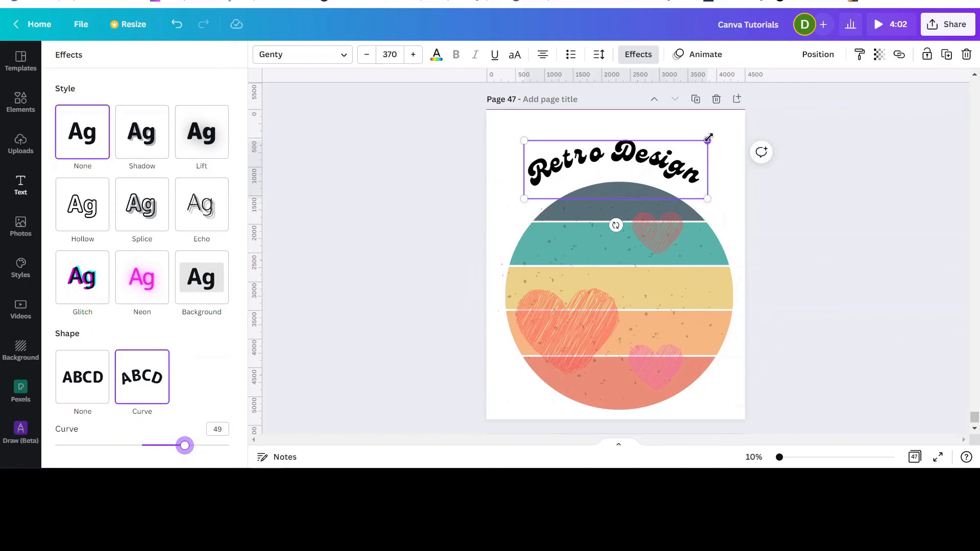
Enlarge the curved heading to font size 422 and centre it above the striped circle
drag(707, 138, 733, 132)
drag(665, 158, 653, 159)
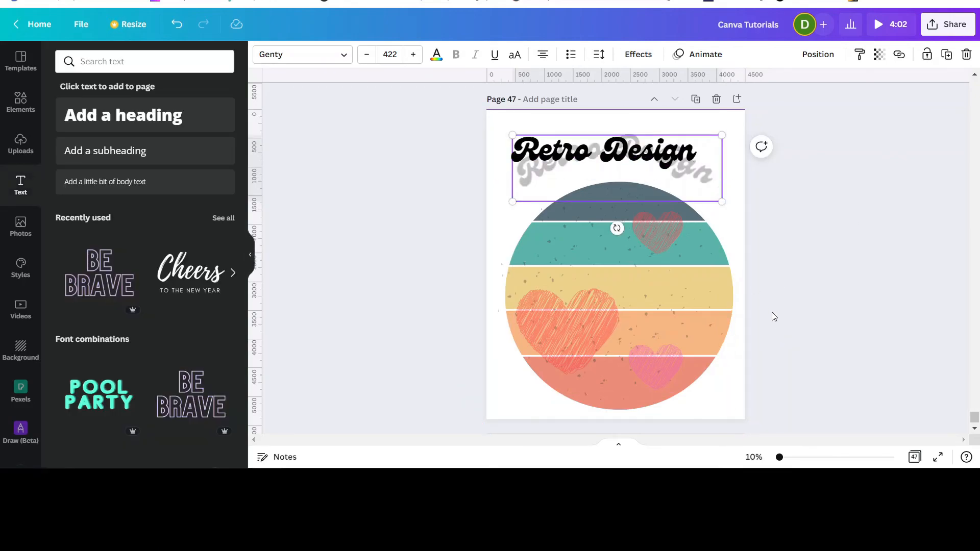
click(824, 264)
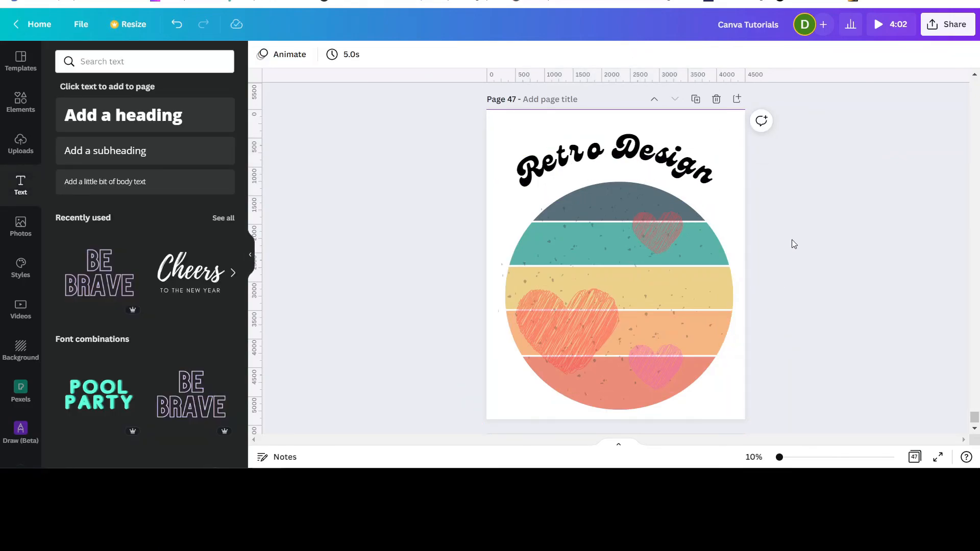
Set the curved heading's letter spacing to 77
click(672, 166)
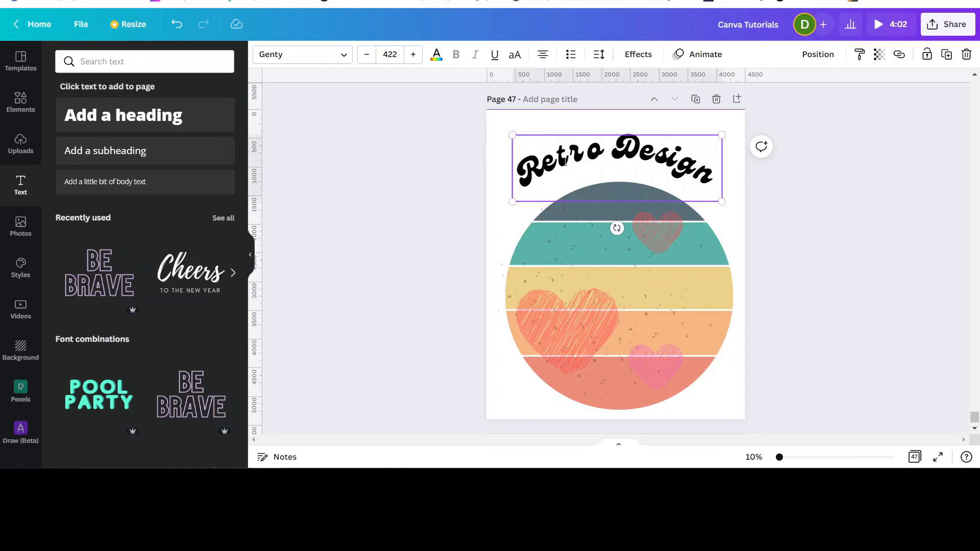
click(598, 57)
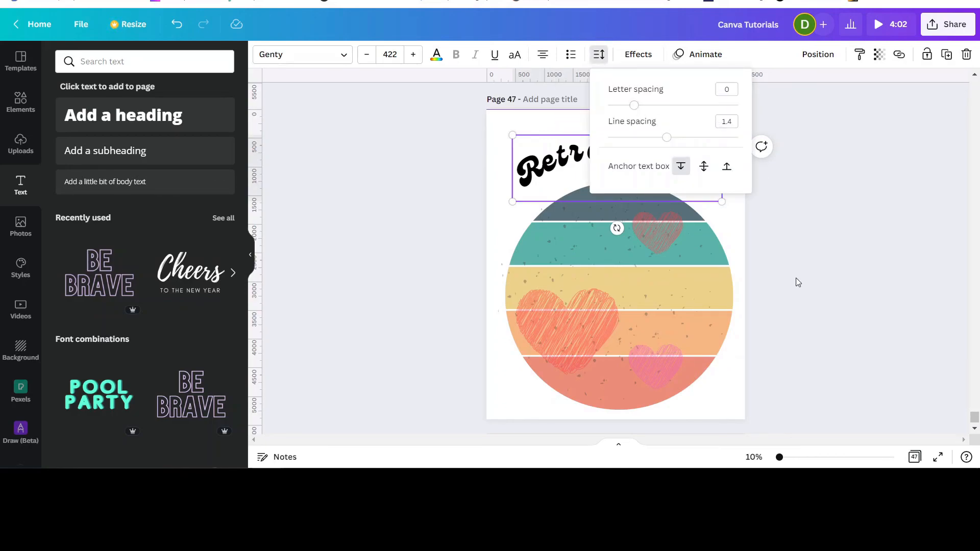
scroll(797, 276, up, 2)
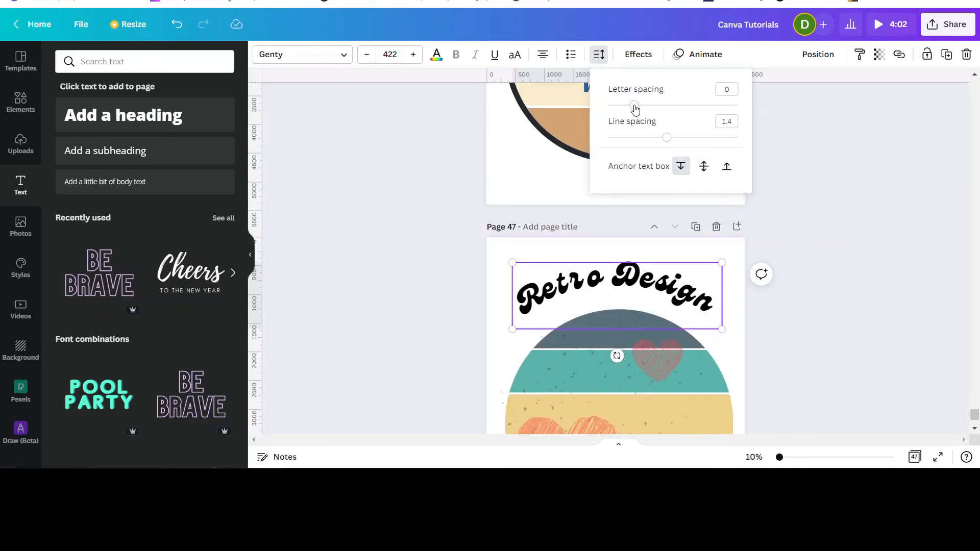
drag(634, 104, 645, 103)
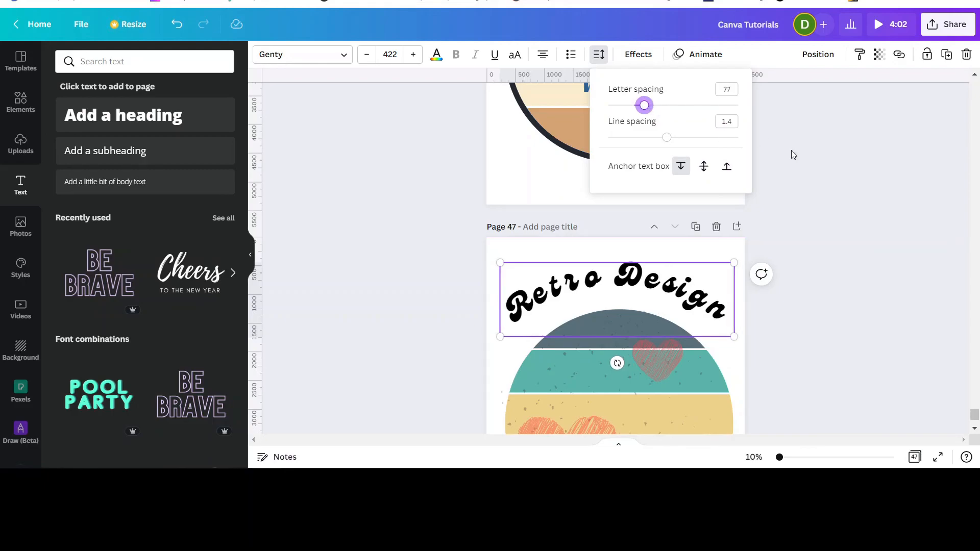
click(841, 159)
click(813, 229)
Move the curved heading down so that it follows the upper edge of the striped circle closely
scroll(740, 219, down, 1)
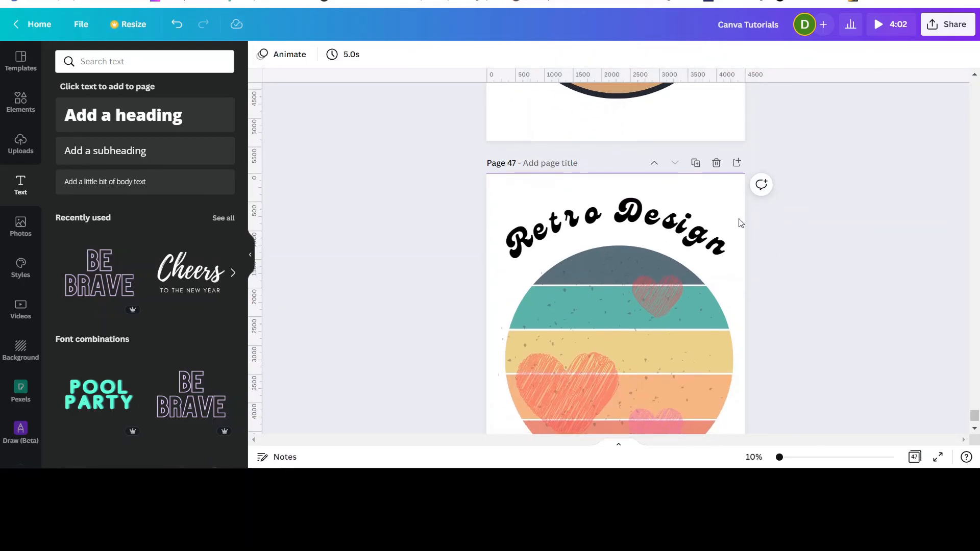
click(656, 228)
drag(656, 228, 660, 236)
click(849, 223)
scroll(849, 252, down, 1)
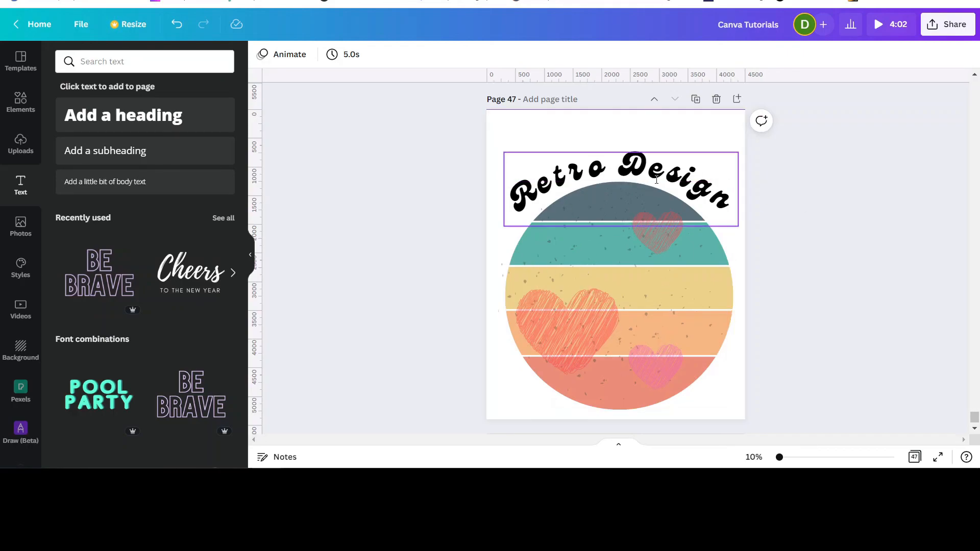
Try a transparency value of 100 on the speckle graphic over the circle's upper stripes, and undo that change
click(595, 243)
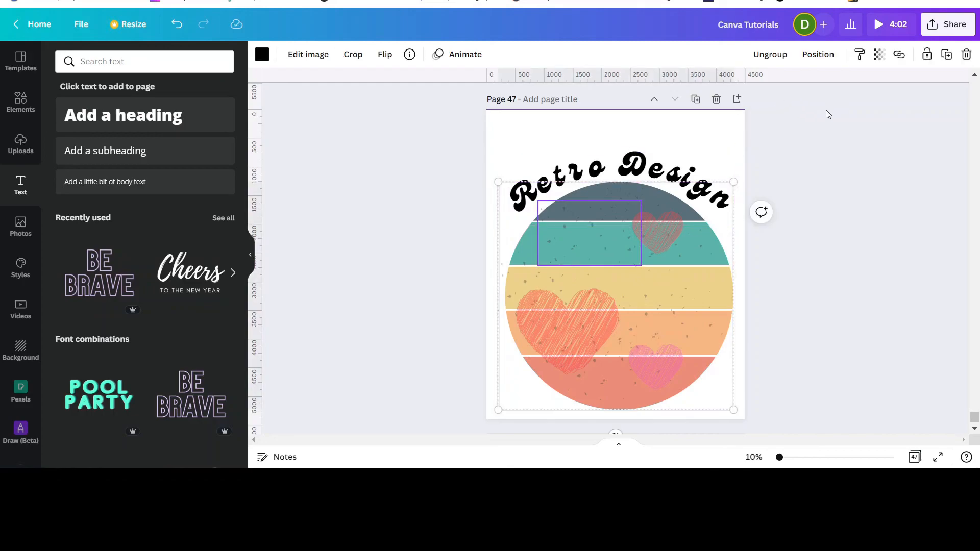
click(879, 54)
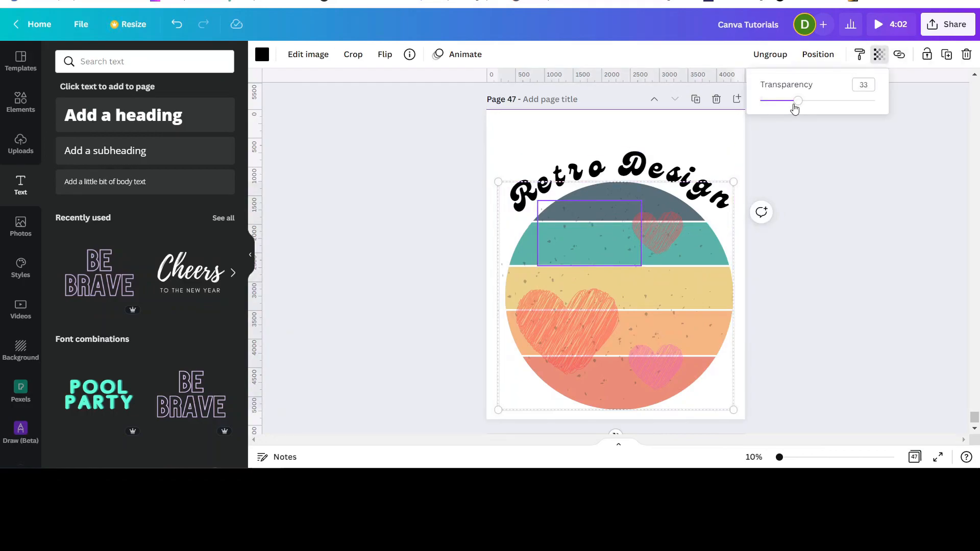
drag(797, 102, 883, 107)
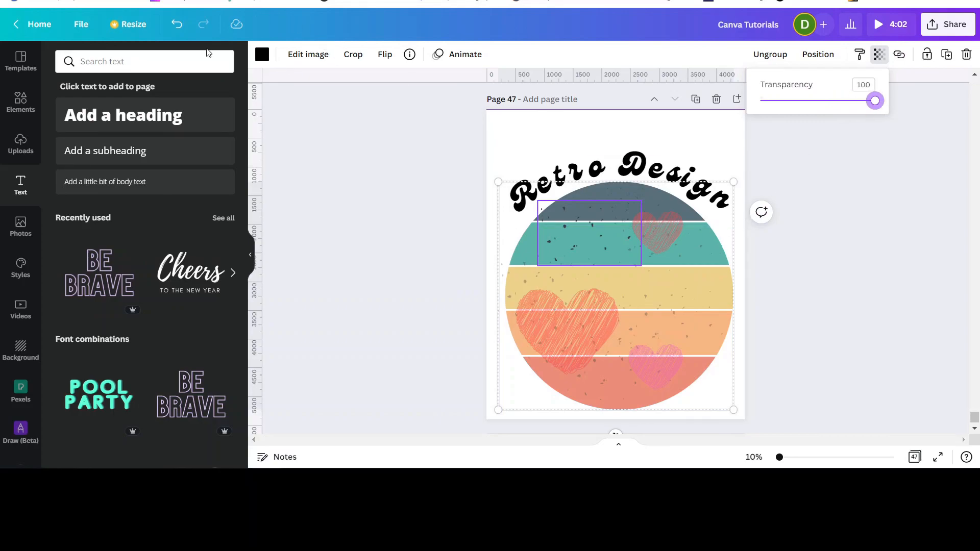
click(177, 24)
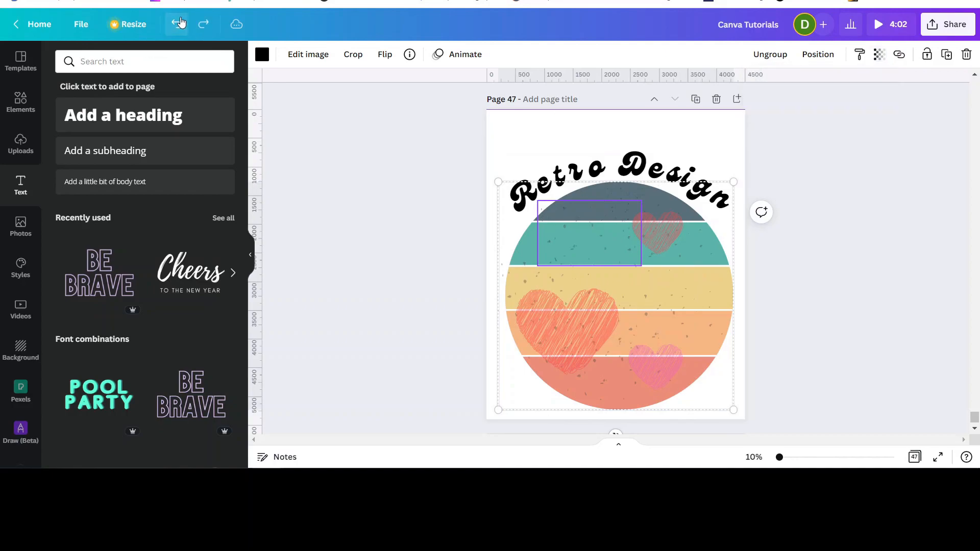
click(815, 316)
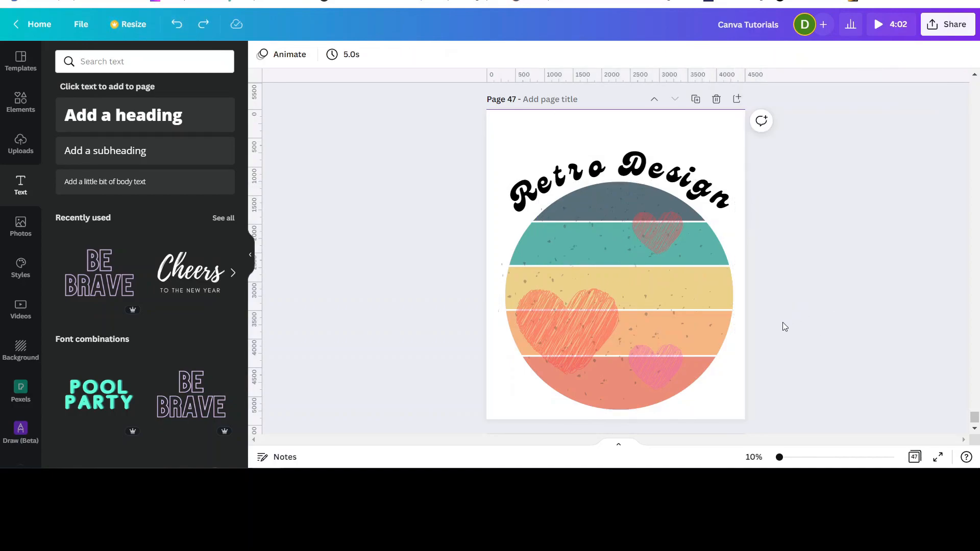